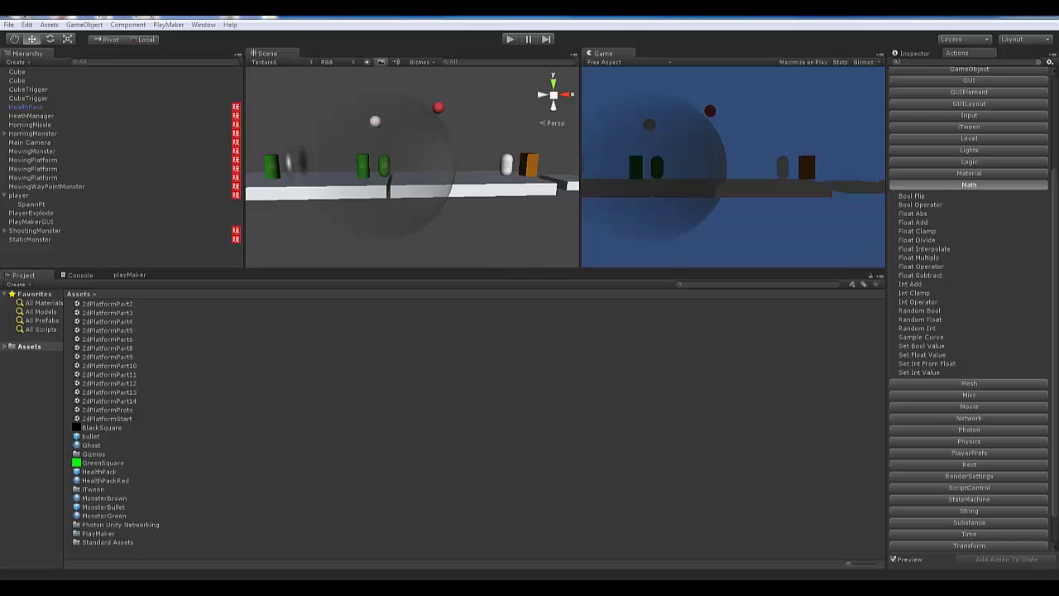
Step: Open the HeathManager object's FSM and examine the actions of its Death state down to Restart Level
left_click(41, 117)
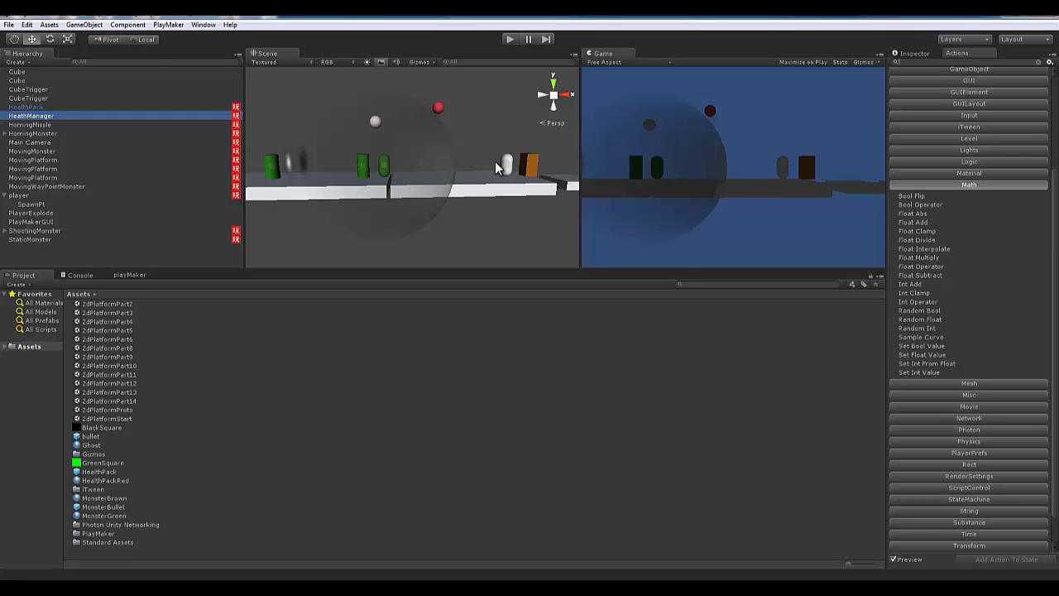
left_click(129, 275)
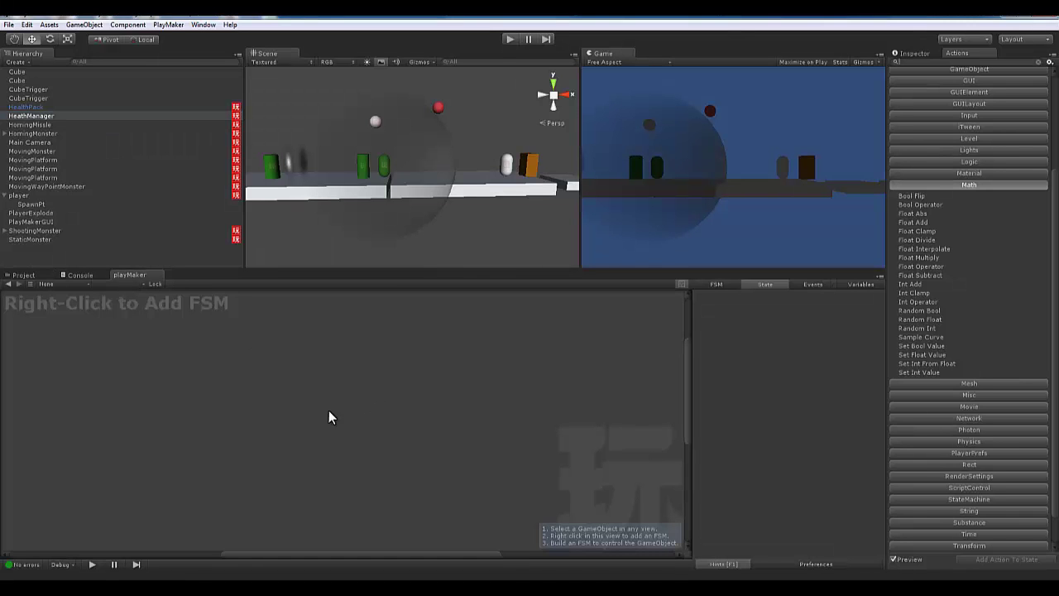
left_click(46, 125)
left_click(37, 116)
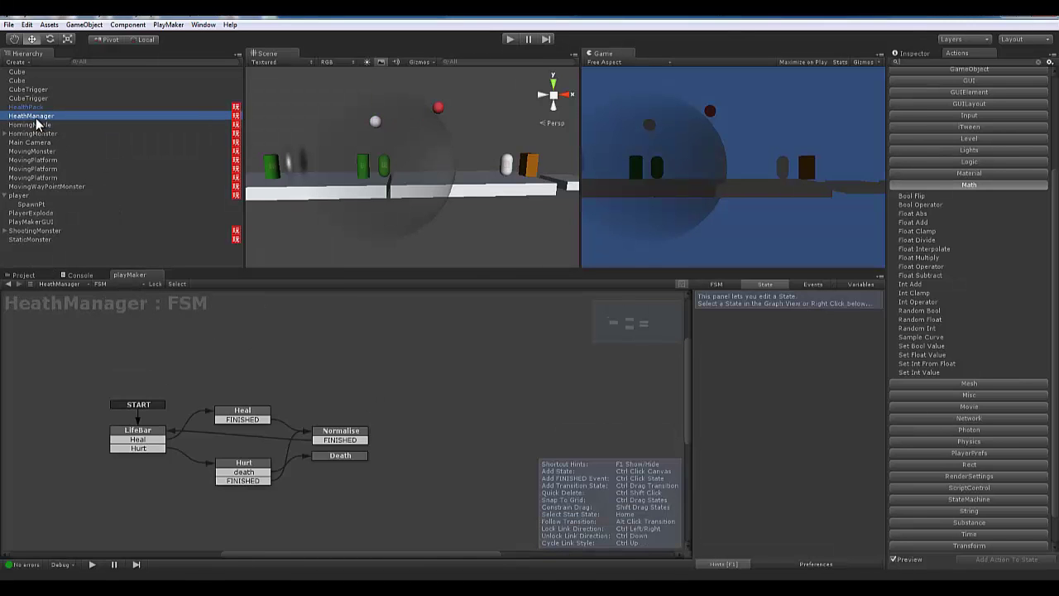
left_click(336, 456)
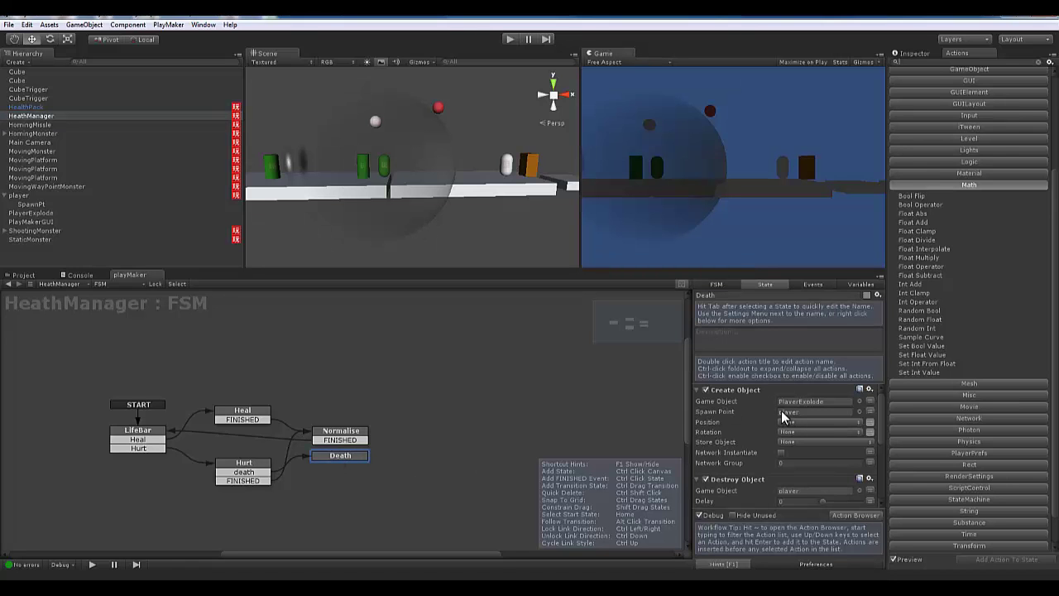
scroll(783, 414, "down", 3)
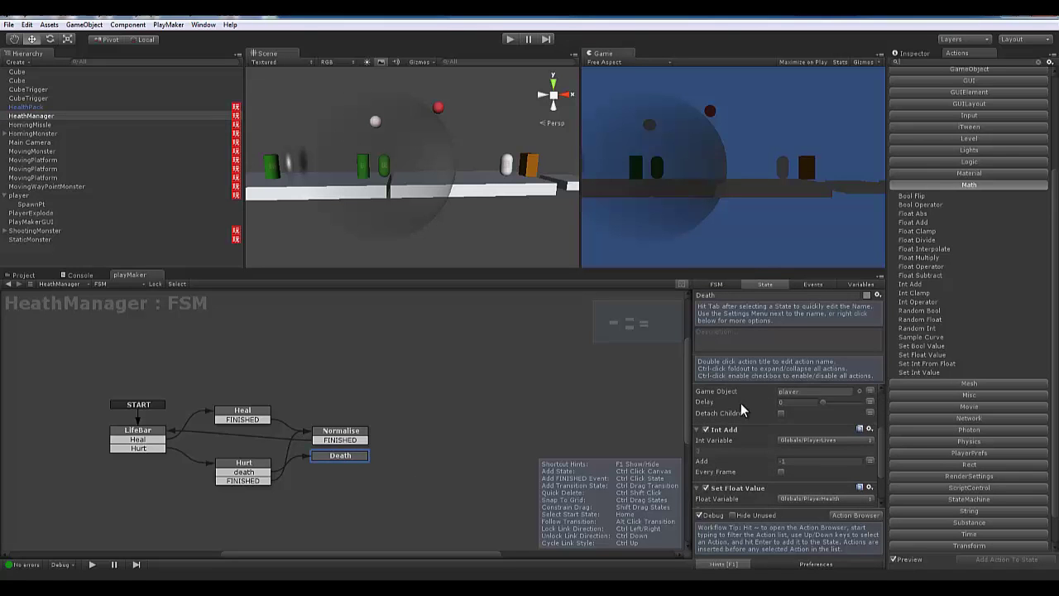
scroll(783, 432, "down", 2)
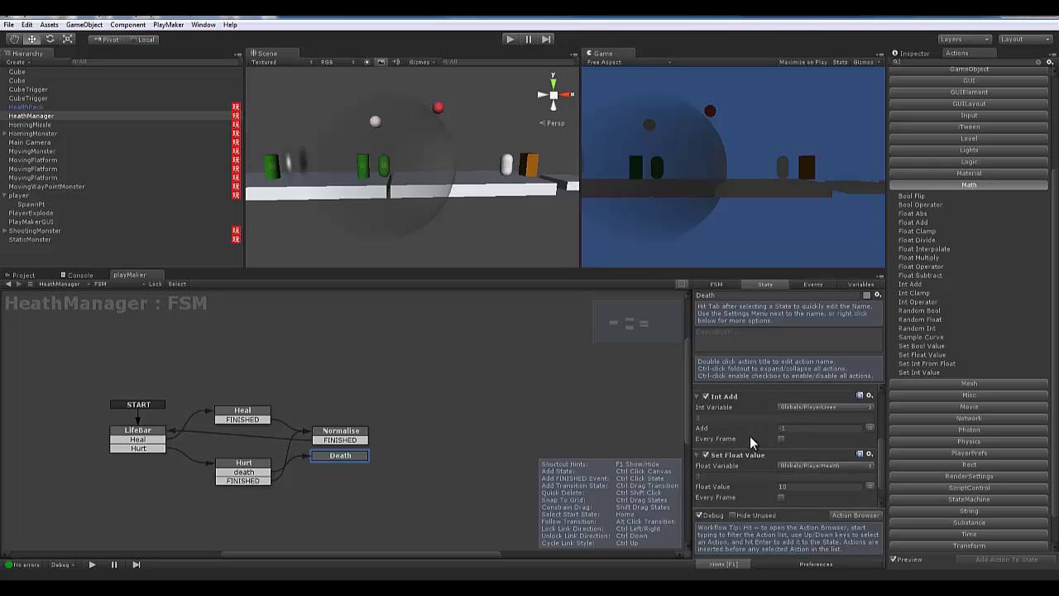
scroll(750, 438, "down", 3)
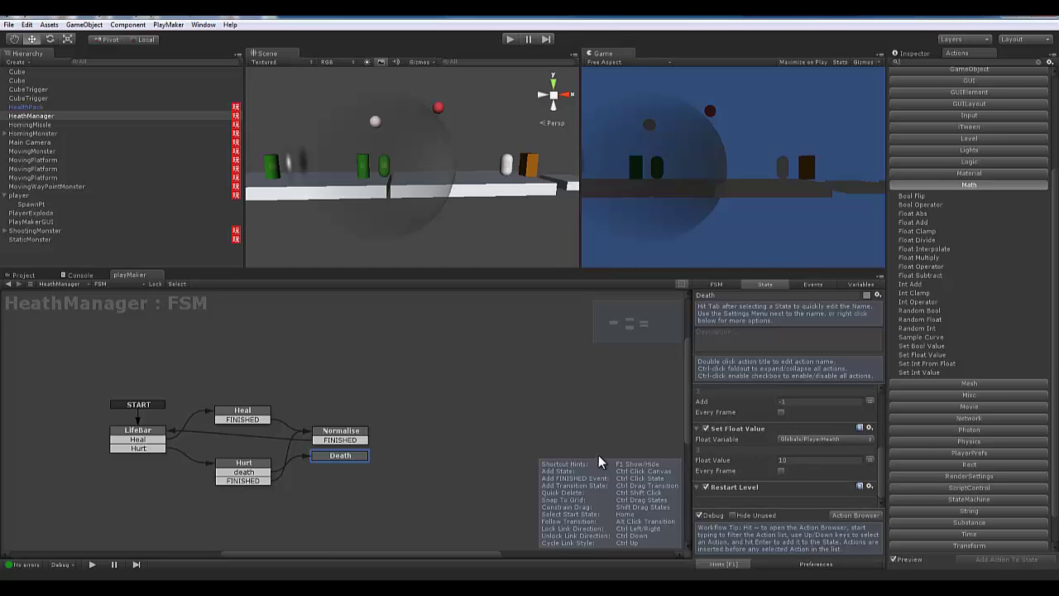
left_click_drag(344, 455, 364, 459)
scroll(762, 469, "down", 5)
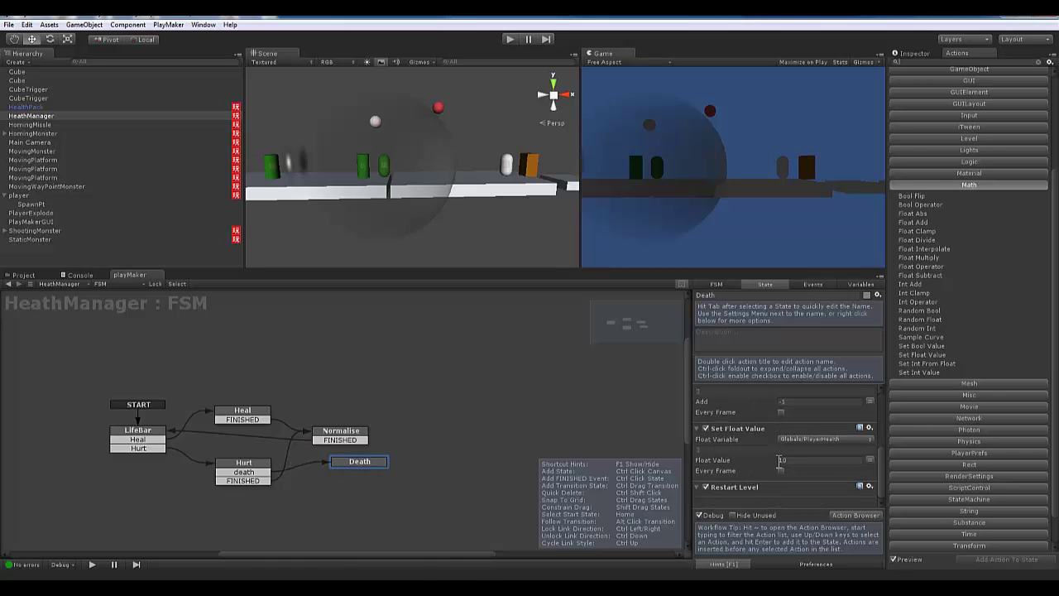
Step: Insert a Wait action before Restart Level in the Death state and set its time to 2
left_click(742, 487)
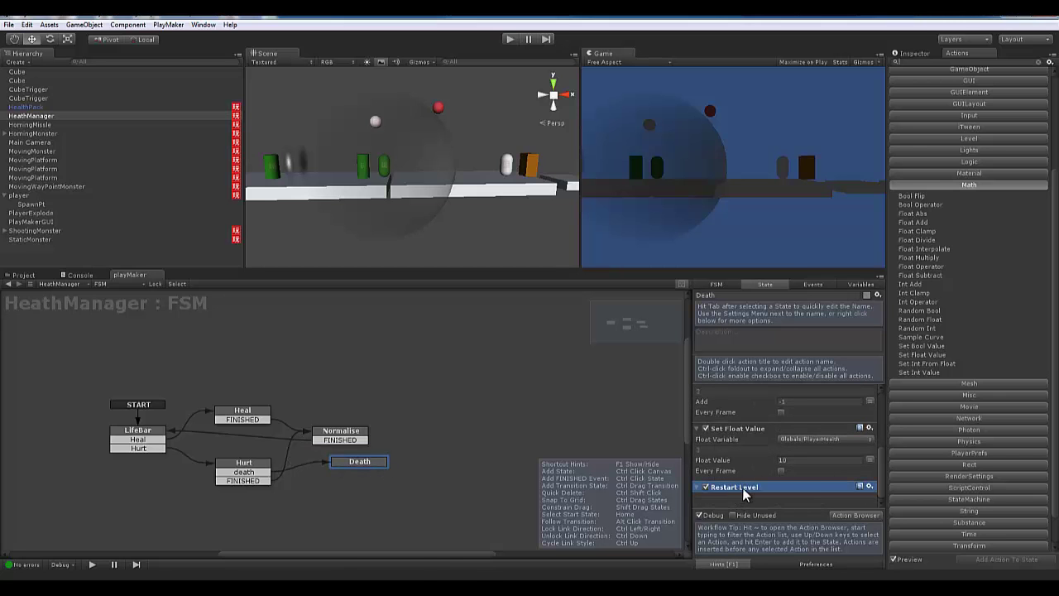
left_click(962, 533)
left_click(910, 499)
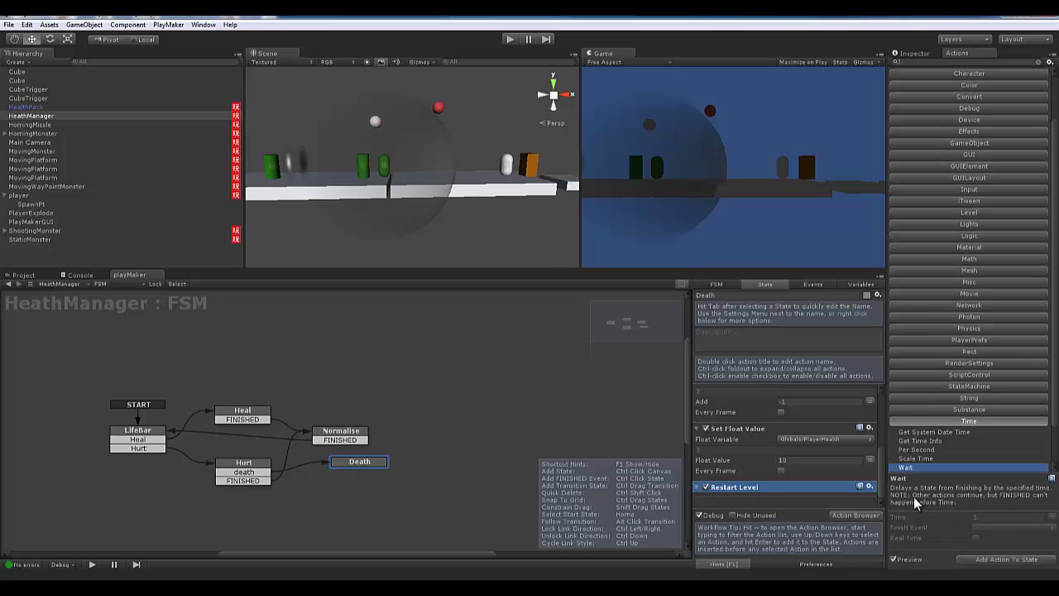
left_click(999, 560)
scroll(789, 483, "up", 1)
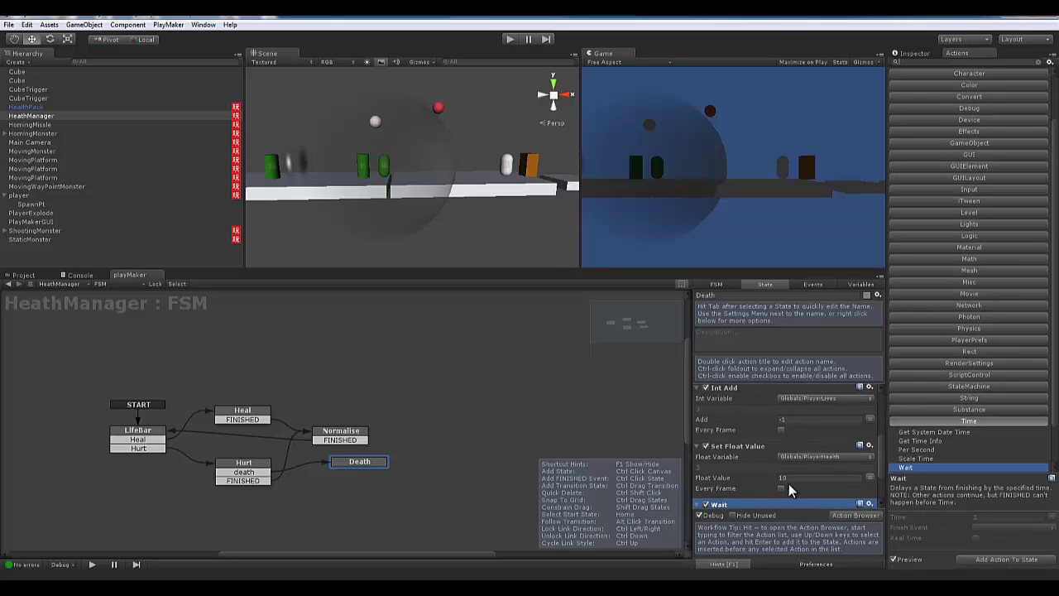
scroll(725, 469, "down", 2)
left_click(789, 450)
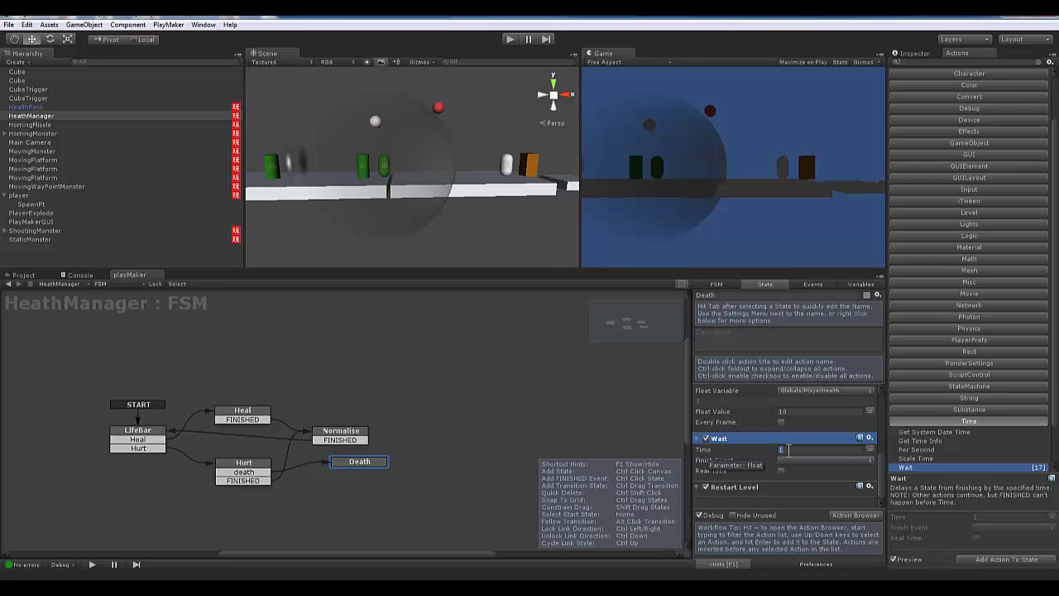
left_click(597, 416)
Step: Add a new state named "Game Over" to the HeathManager FSM and line it up beside the Death state
left_click_drag(364, 461, 349, 461)
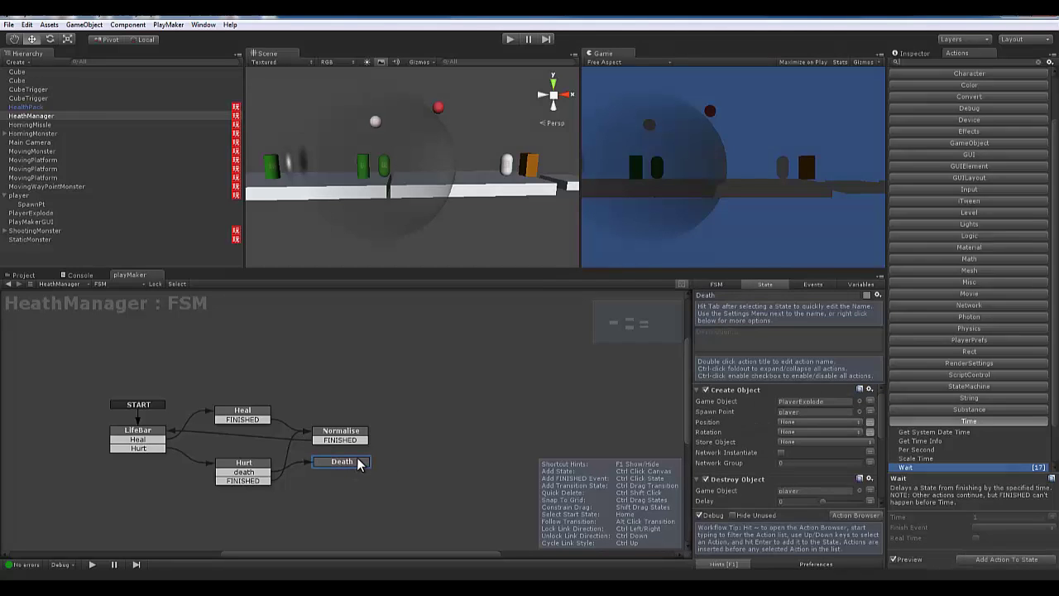
right_click(419, 456)
left_click(457, 339)
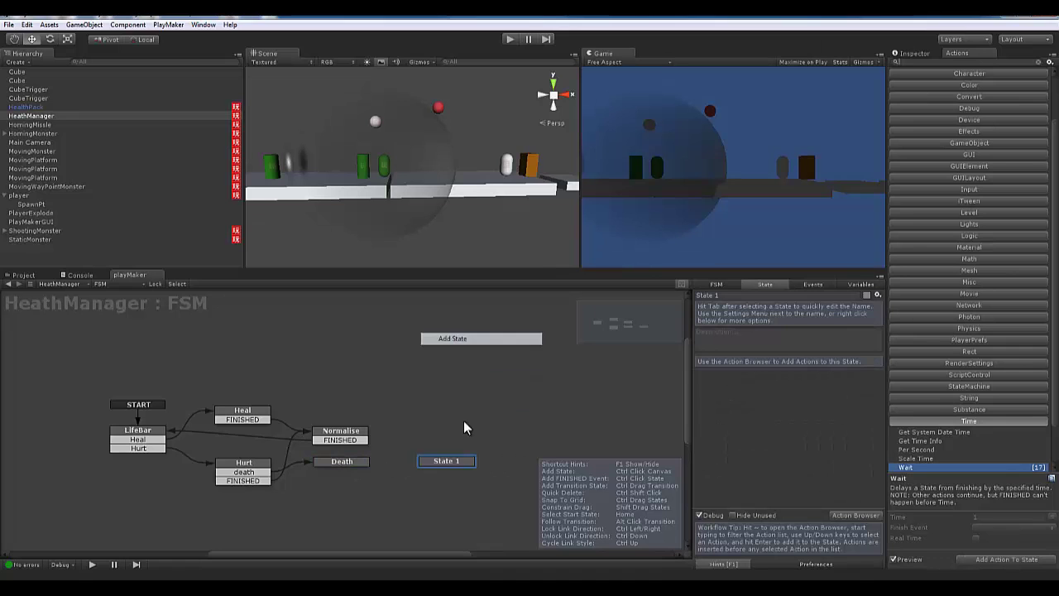
left_click_drag(450, 466, 436, 463)
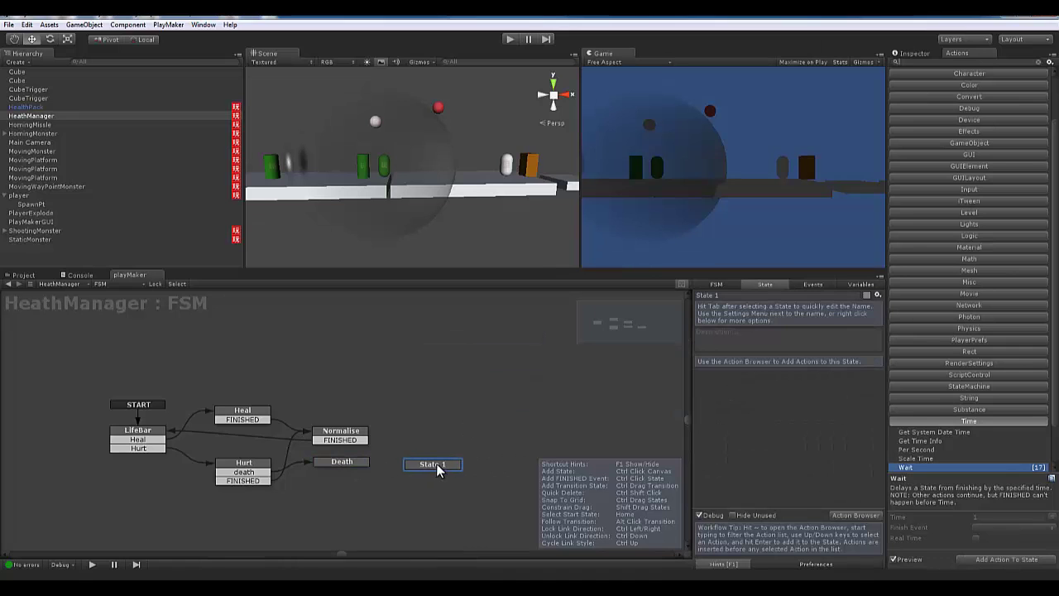
left_click(742, 296)
type("Game")
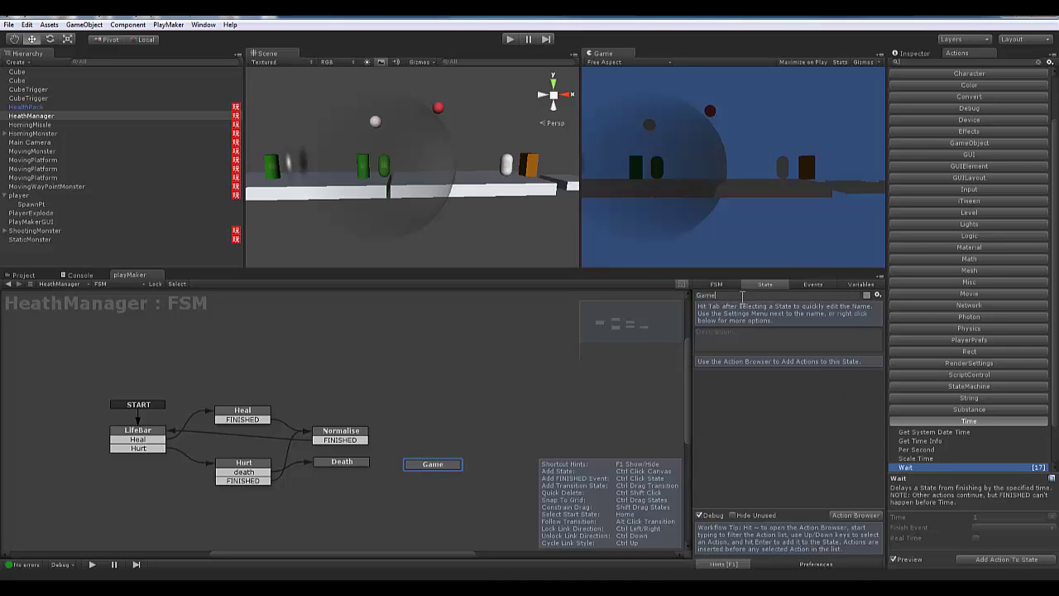
type(" Over")
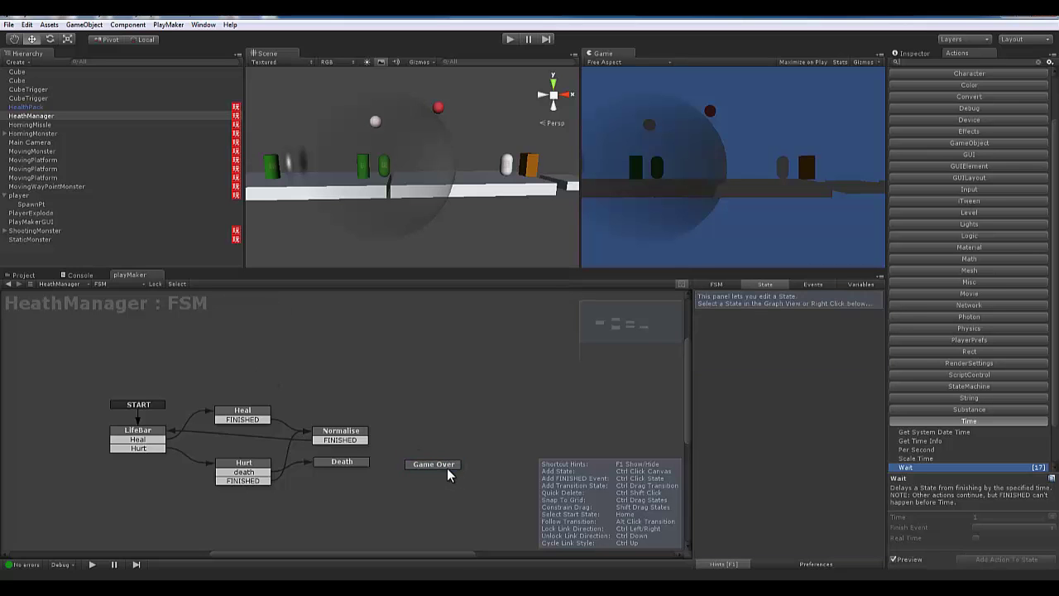
left_click_drag(443, 468, 424, 461)
Step: Add an Int Compare action to the Death state and place it between Wait and Restart Level
left_click(350, 462)
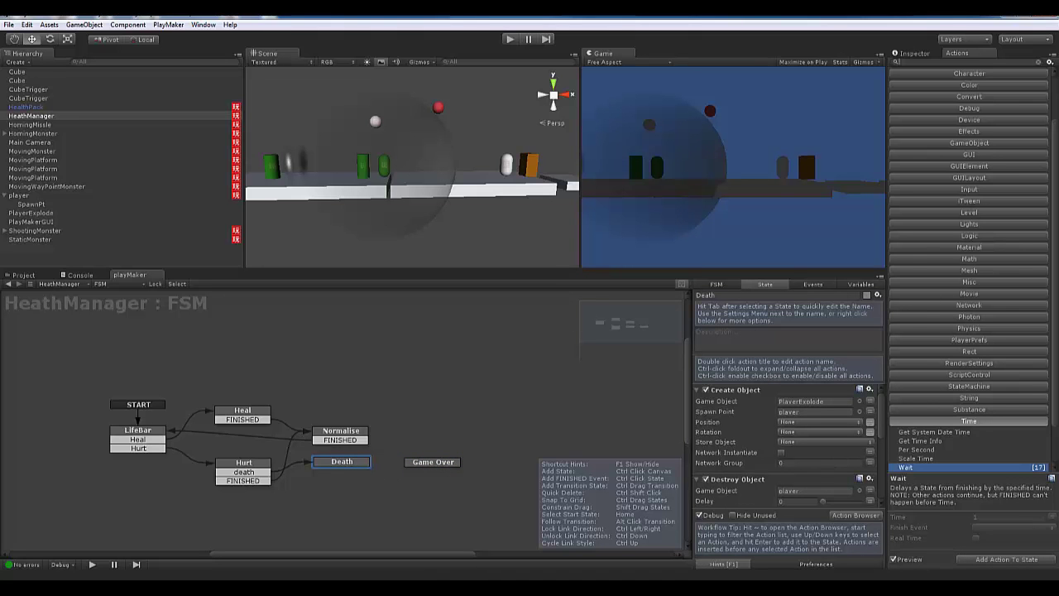
left_click(985, 235)
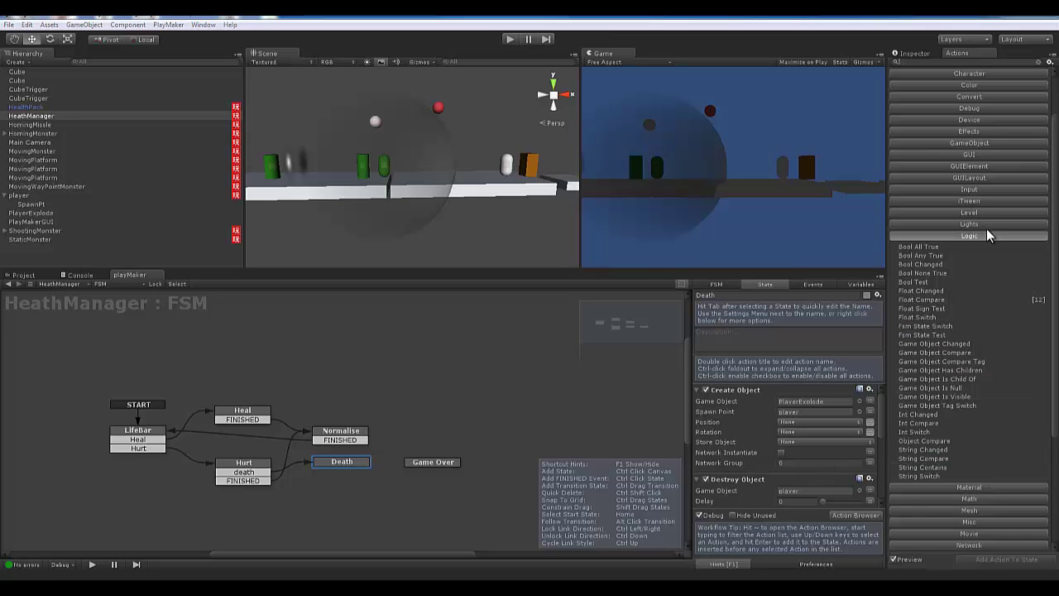
left_click(917, 423)
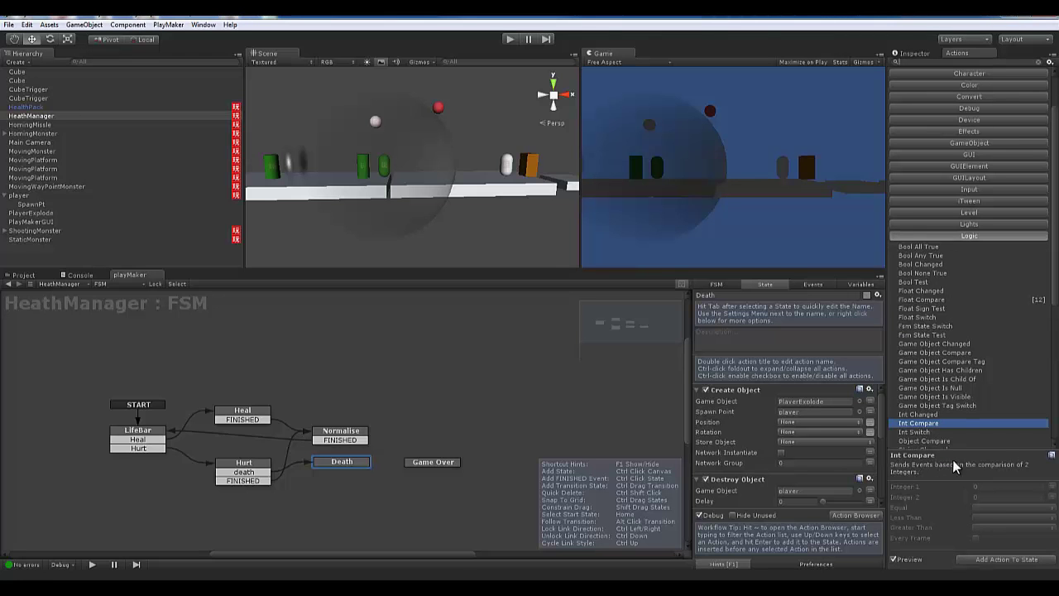
double_click(931, 423)
scroll(762, 422, "up", 3)
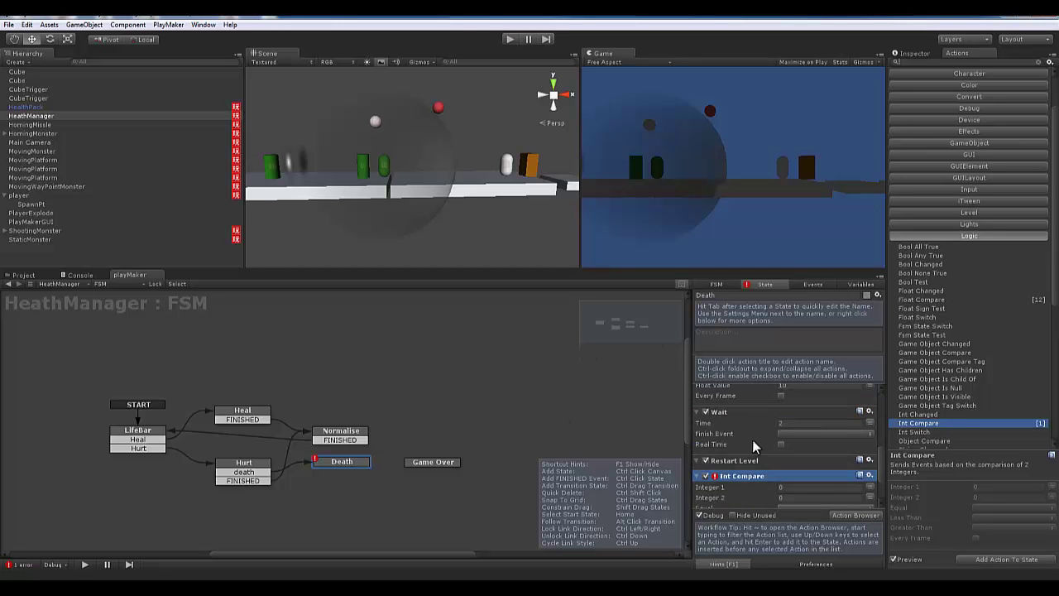
left_click_drag(757, 474, 756, 454)
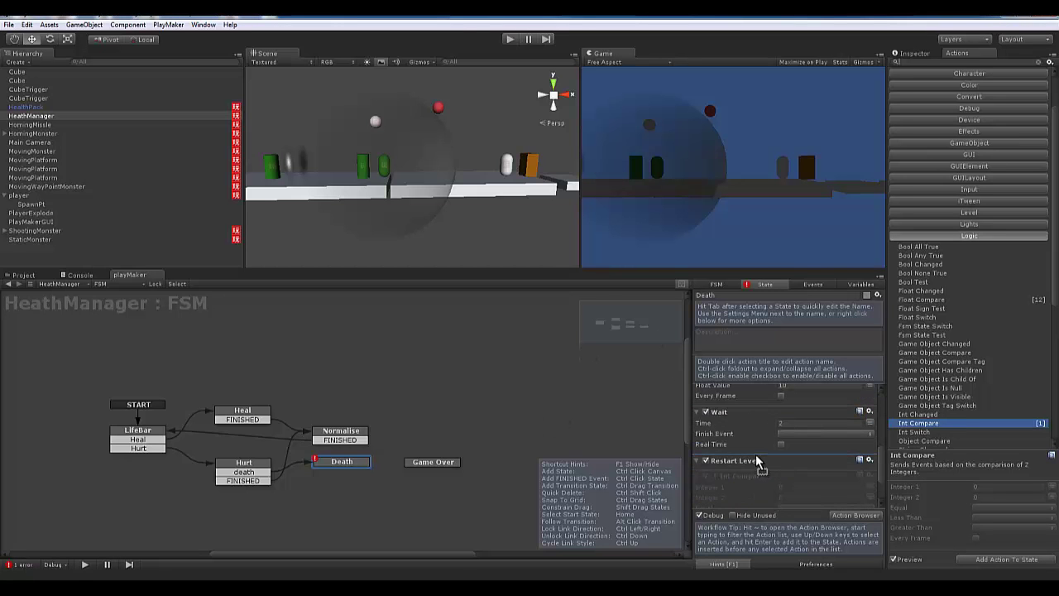
Step: Set Integer 1 of the Int Compare action to the global variable PlayerLives
scroll(770, 465, "down", 2)
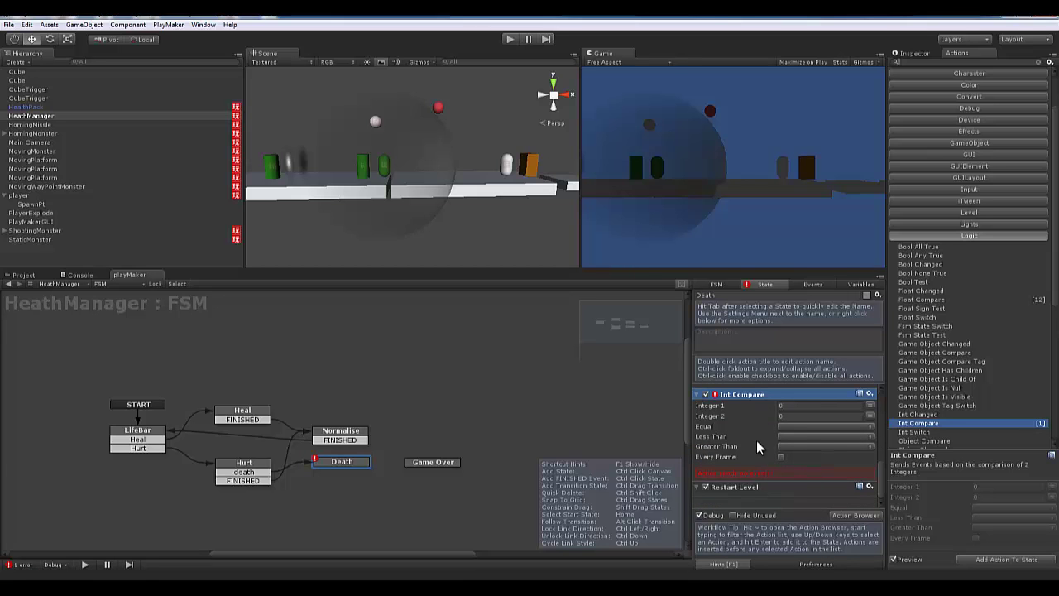
left_click(870, 405)
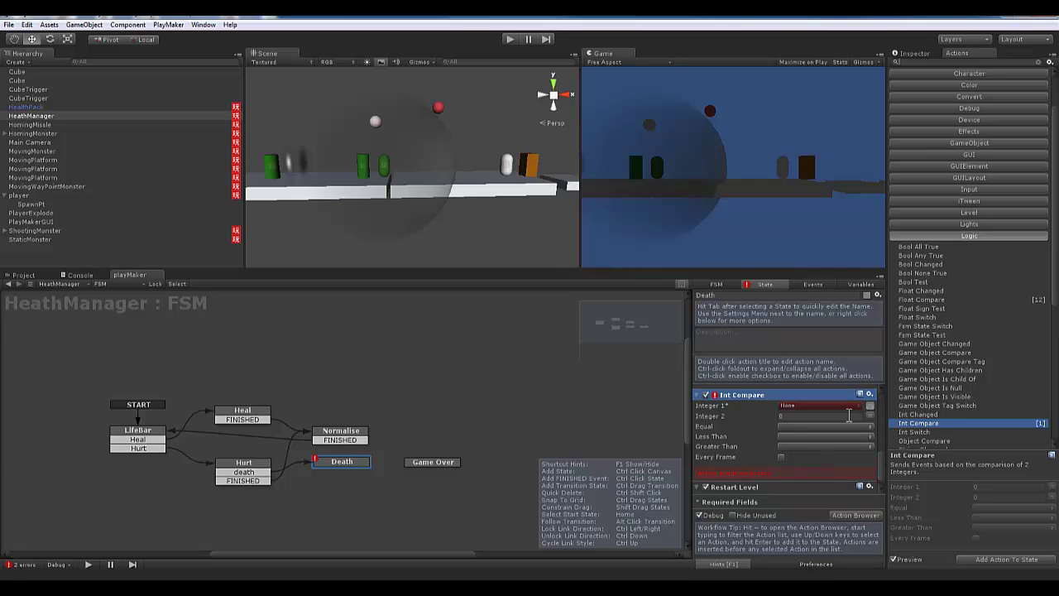
left_click(871, 415)
left_click(836, 408)
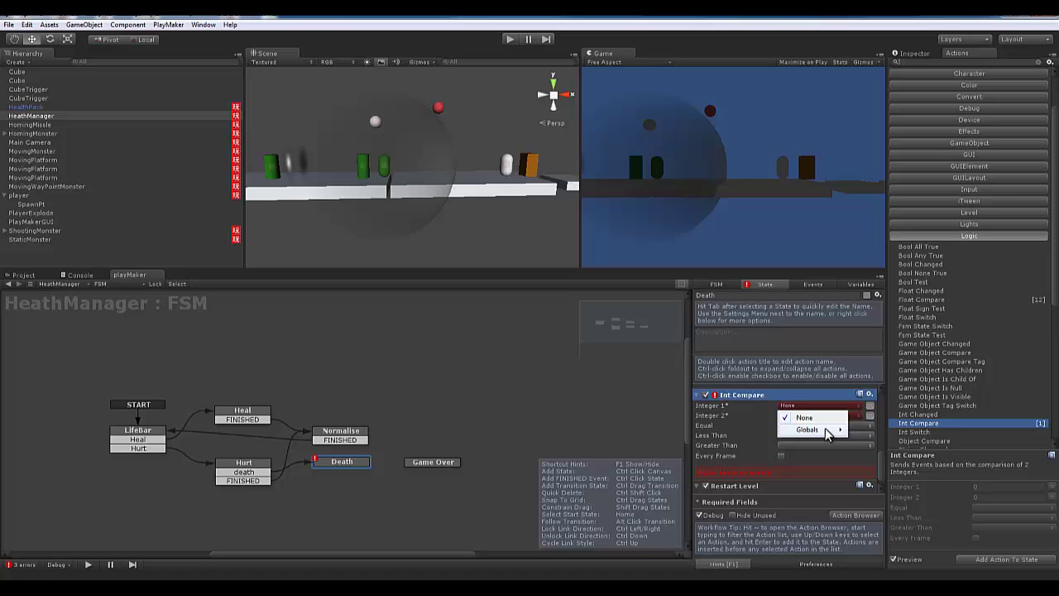
mouse_move(830, 428)
left_click(877, 431)
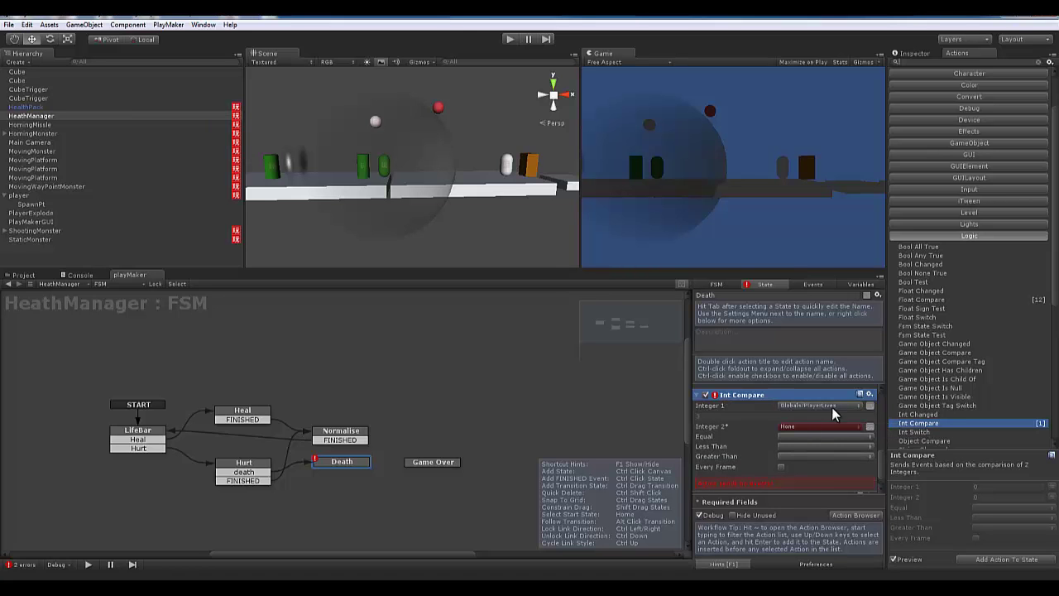
Step: Switch Integer 2 of the Int Compare action back to a fixed value of 0
scroll(809, 412, "down", 2)
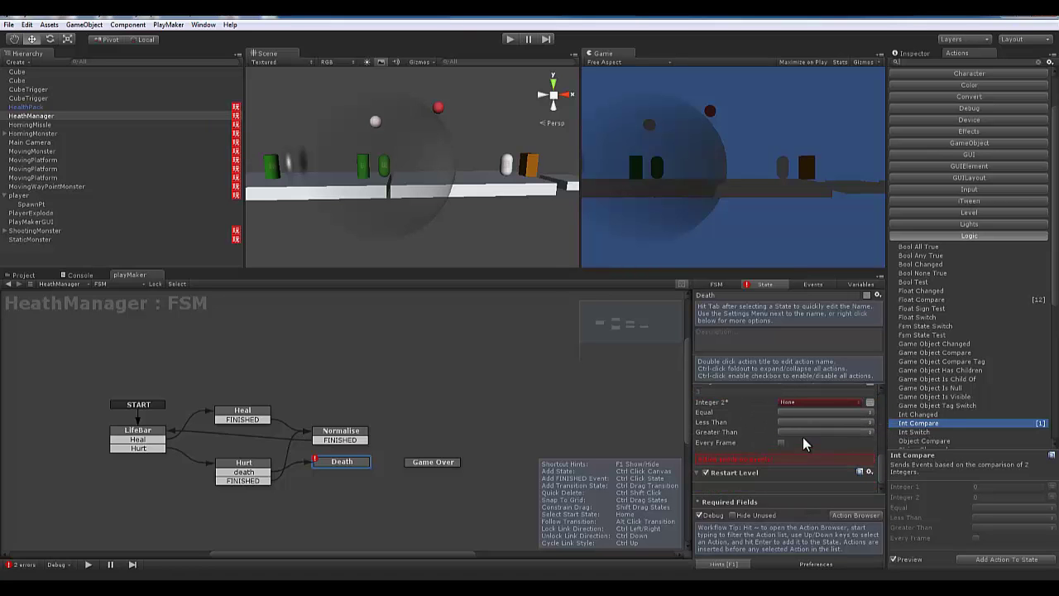
scroll(801, 437, "up", 2)
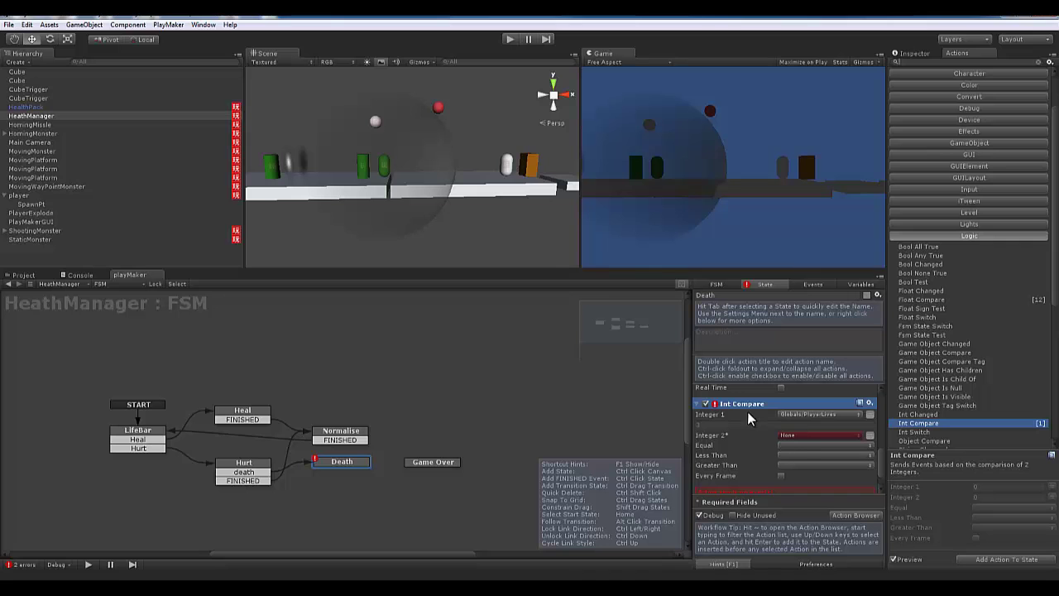
left_click(800, 437)
left_click(862, 435)
left_click(869, 435)
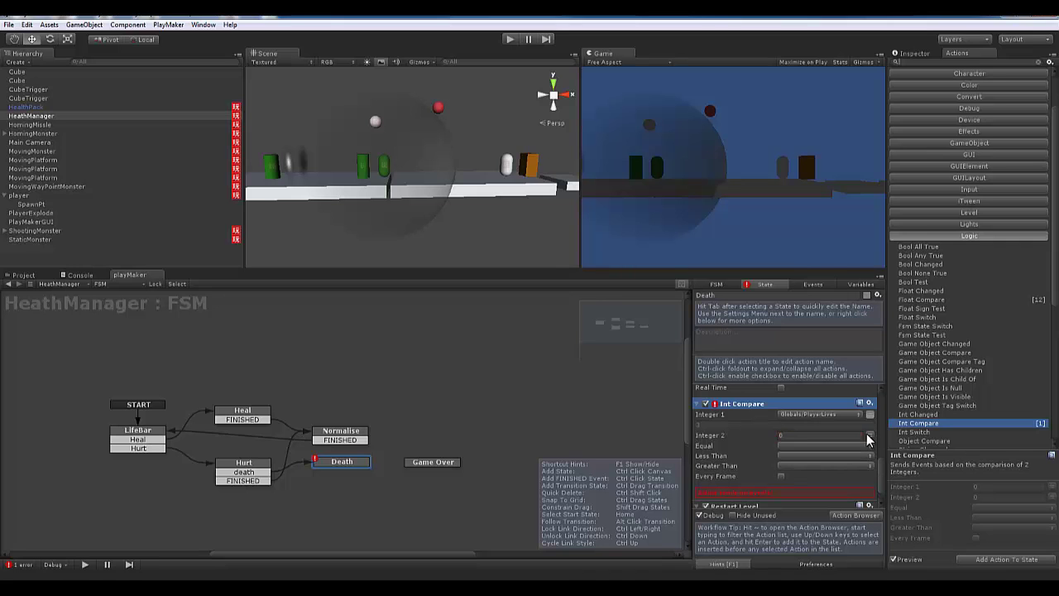
left_click(811, 436)
key("Return")
left_click(779, 445)
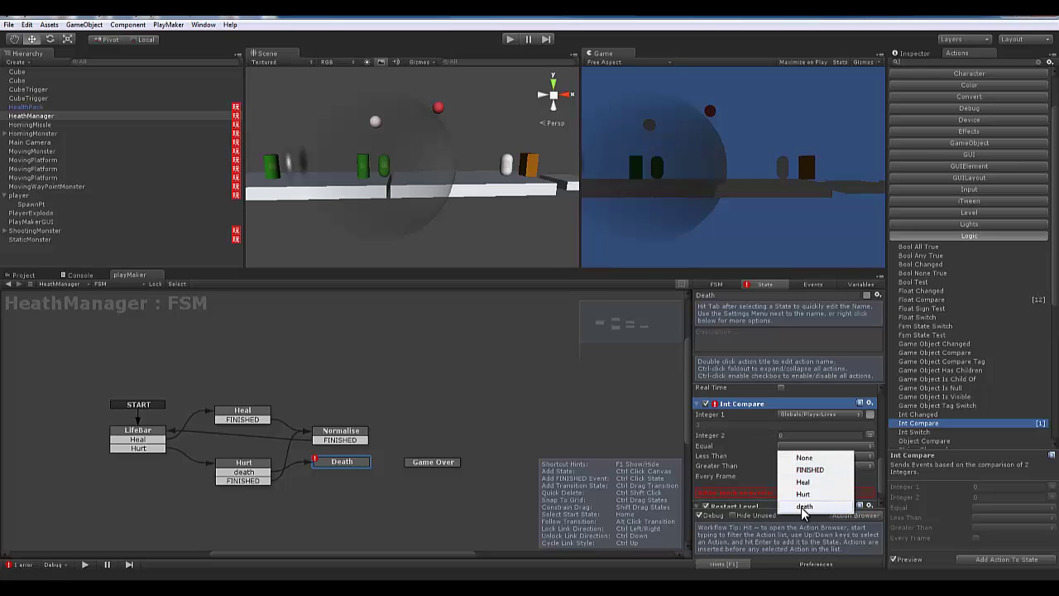
left_click(749, 442)
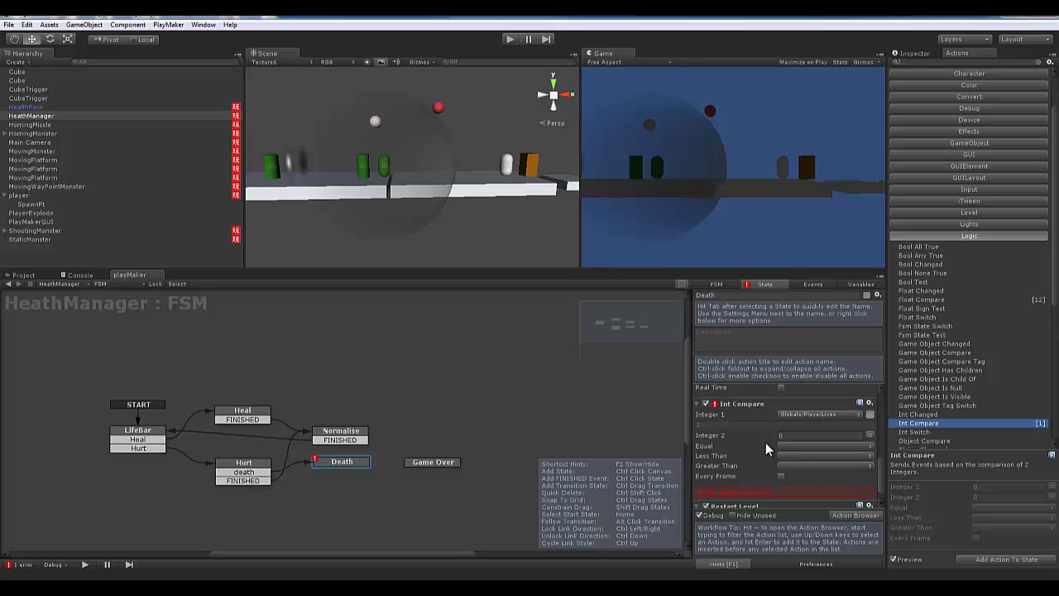
scroll(767, 442, "down", 1)
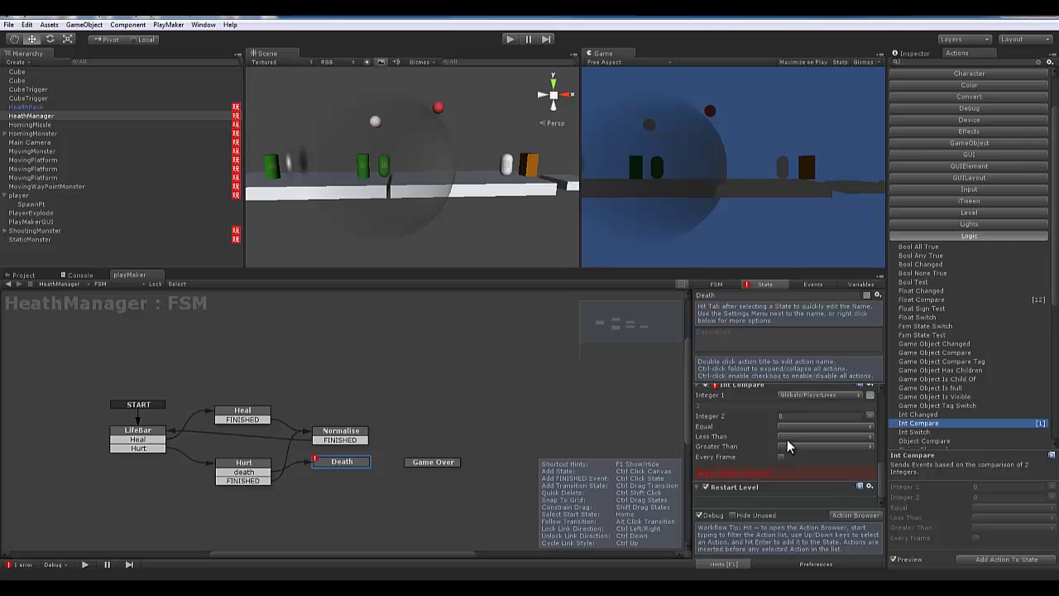
left_click(785, 436)
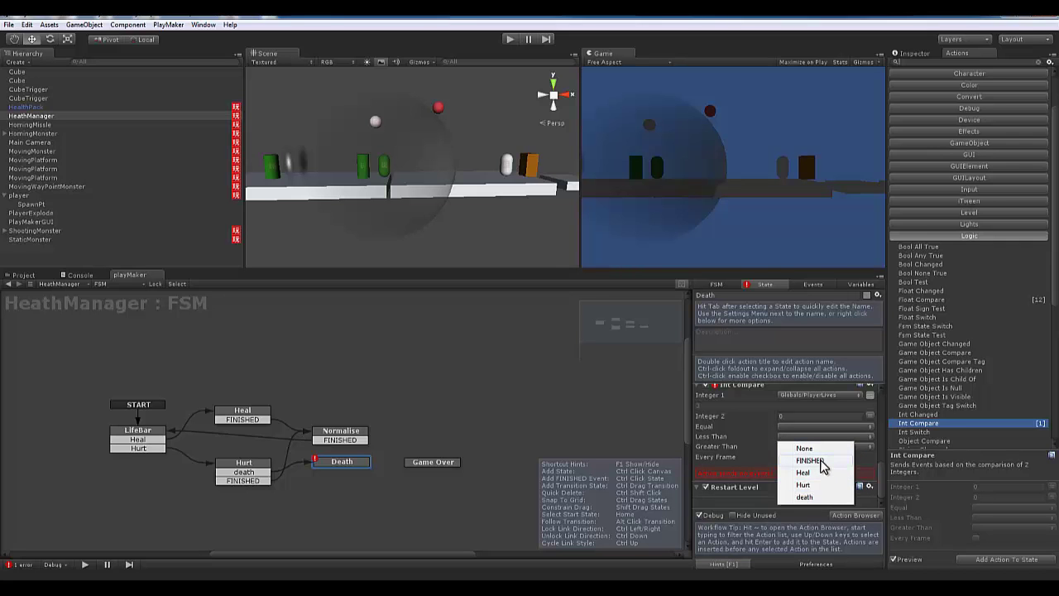
left_click(746, 432)
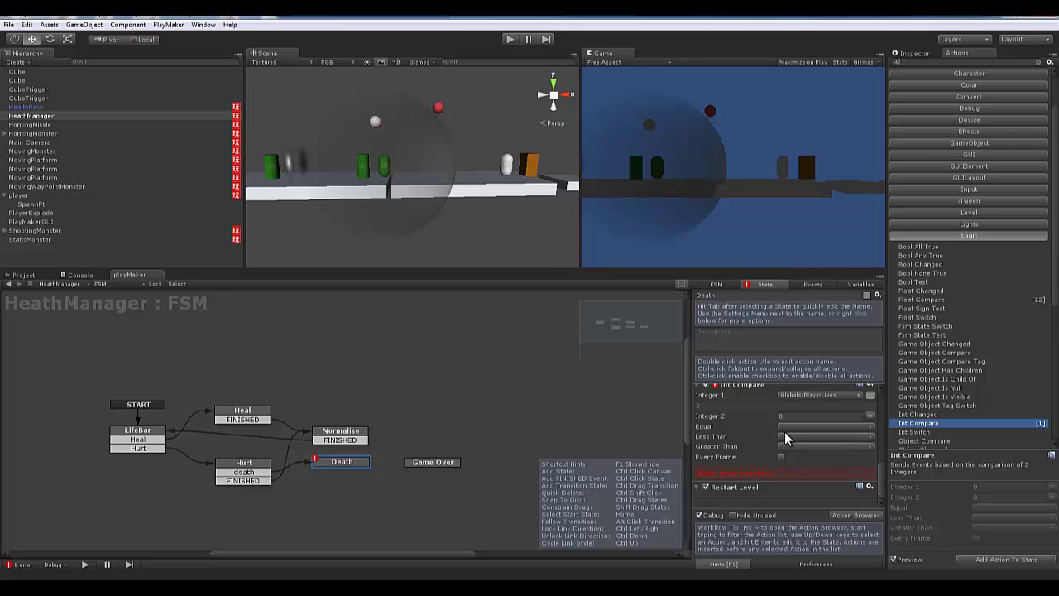
Step: Add a new event named "GameOver" to the HeathManager FSM
left_click(815, 284)
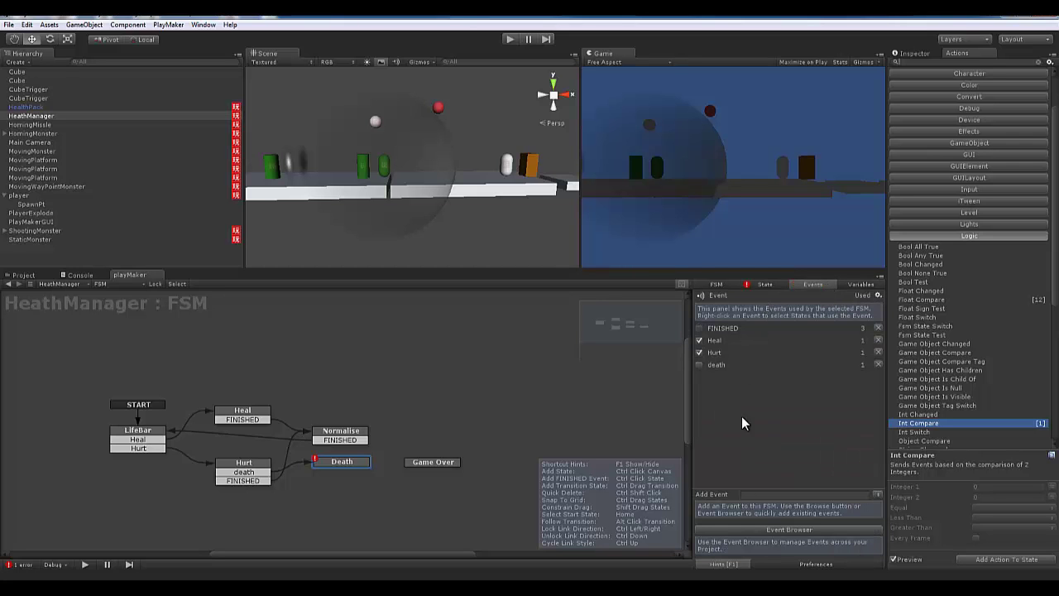
left_click(769, 495)
type("GameOver")
key("Return")
Step: Set the Less Than event of the Death state's Int Compare action to GameOver
left_click(766, 284)
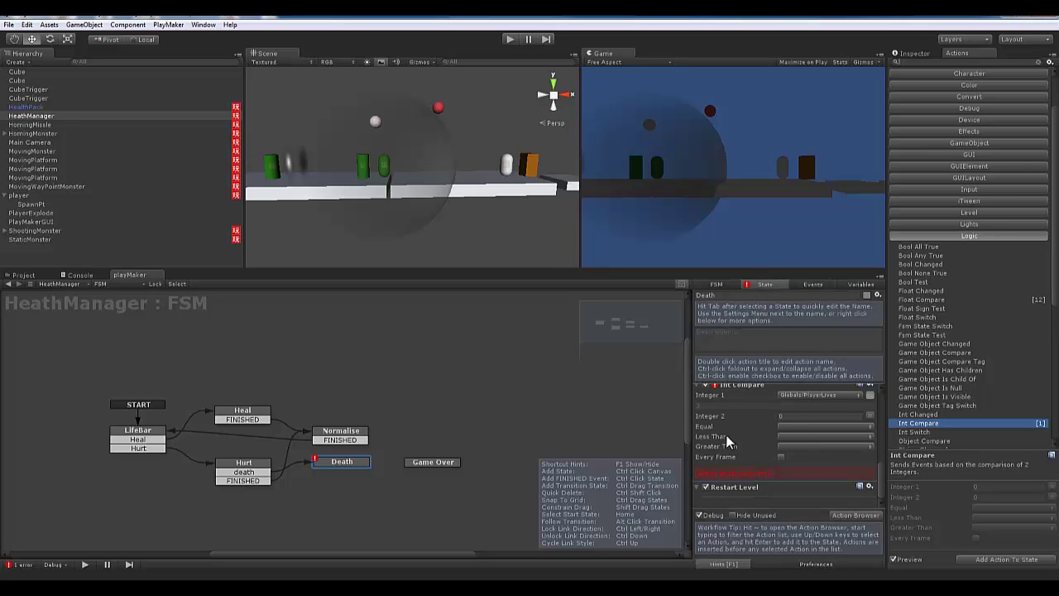
left_click(797, 436)
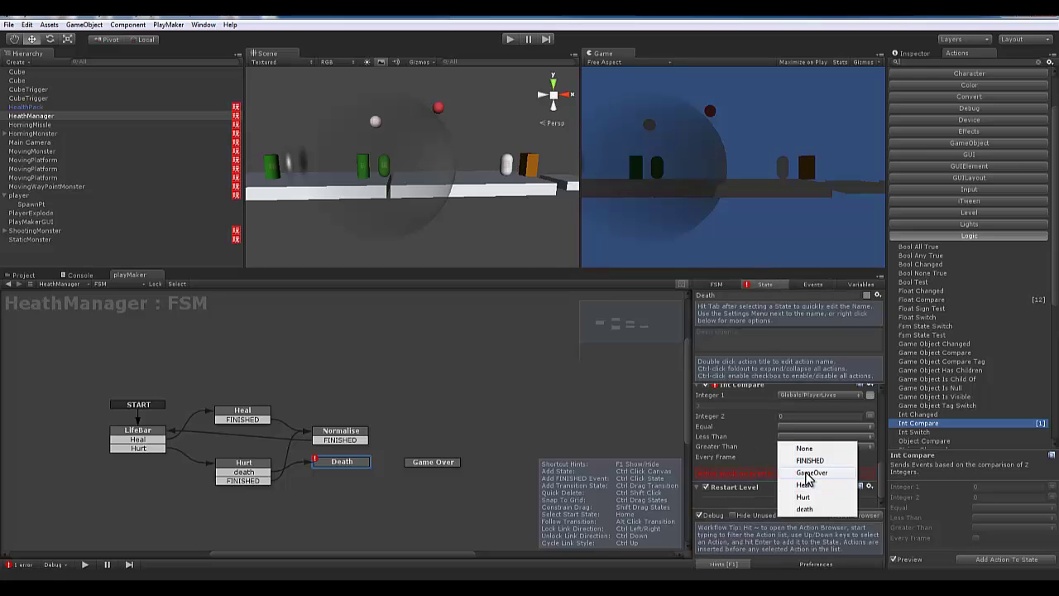
left_click(801, 478)
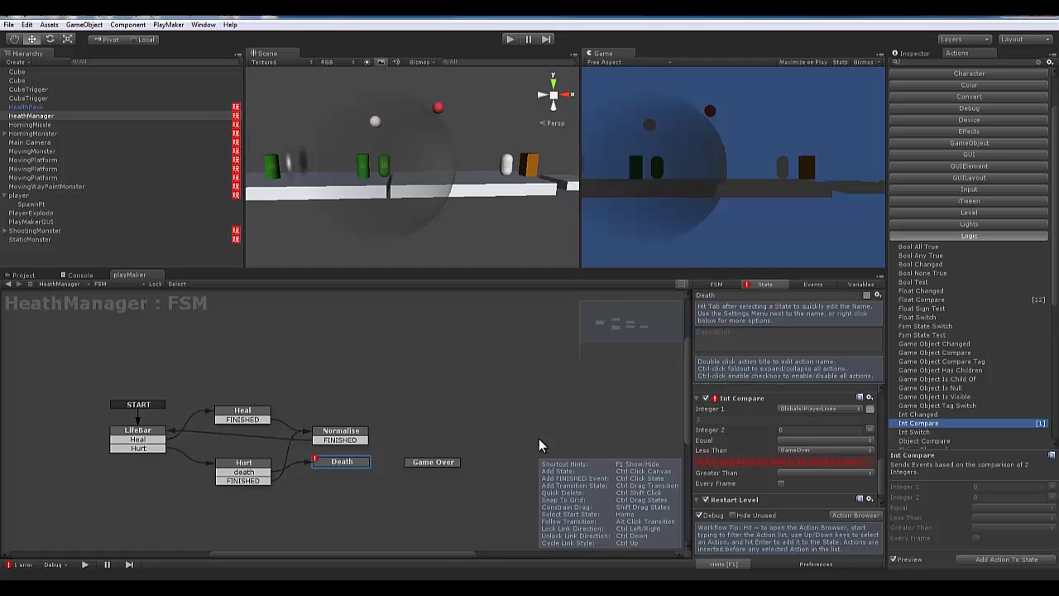
Step: Add a GameOver transition to the Death state and link it to the Game Over state
right_click(331, 457)
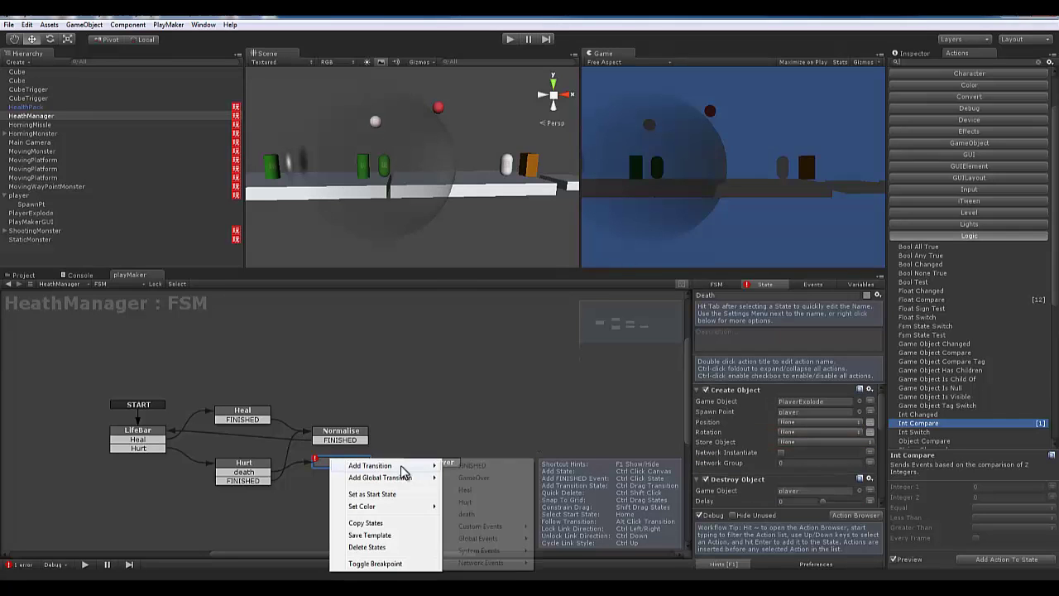
left_click(468, 478)
left_click_drag(364, 470, 423, 462)
left_click(424, 461)
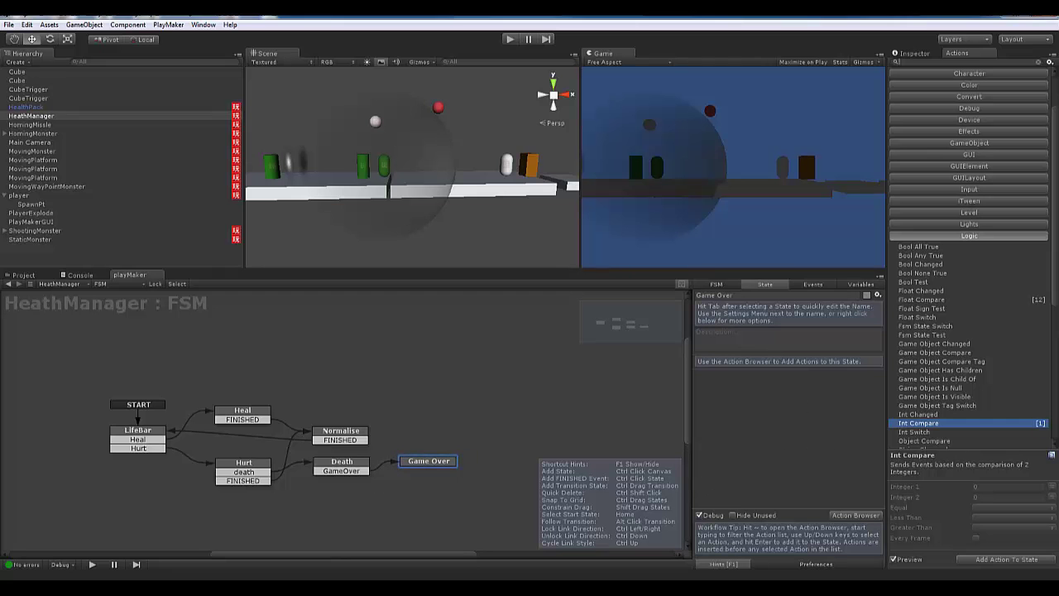
Step: Review the Player Lives System diagram and compare it with the actions in the Death state
key("alt+Tab")
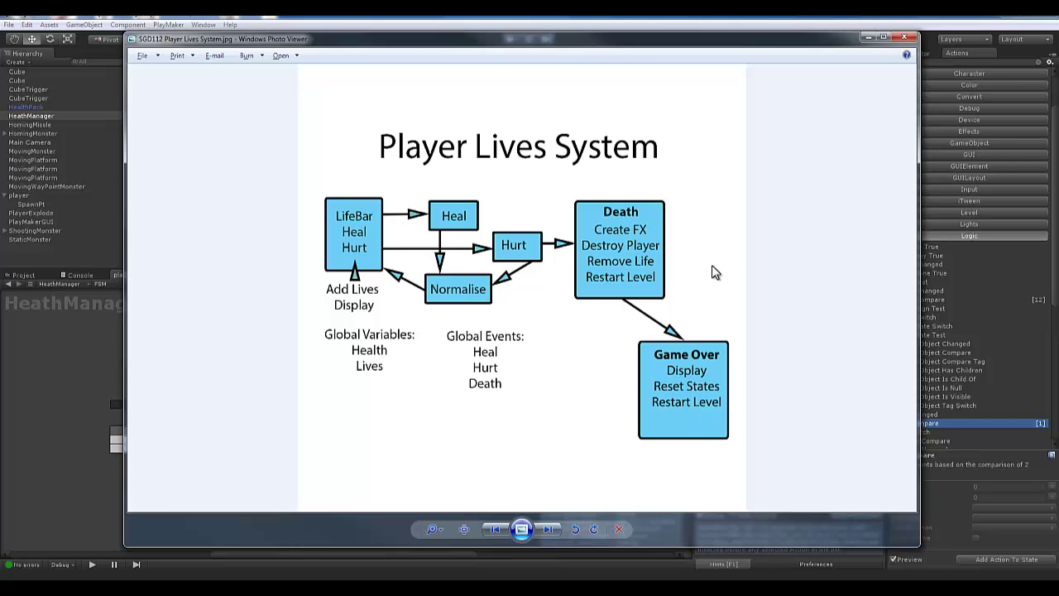
key("alt+F4")
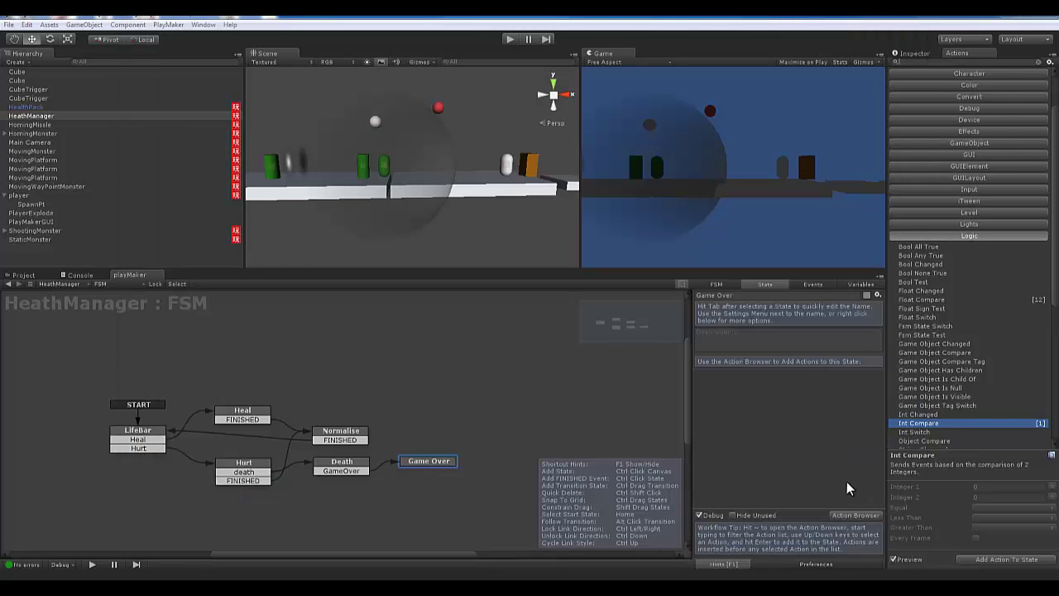
left_click(345, 434)
left_click(411, 464)
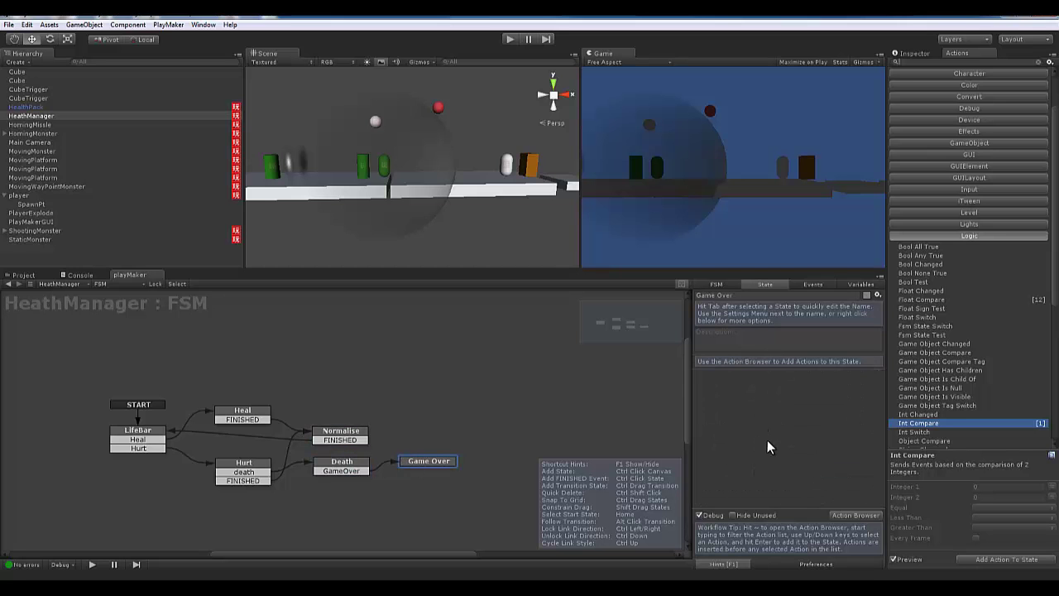
left_click(339, 465)
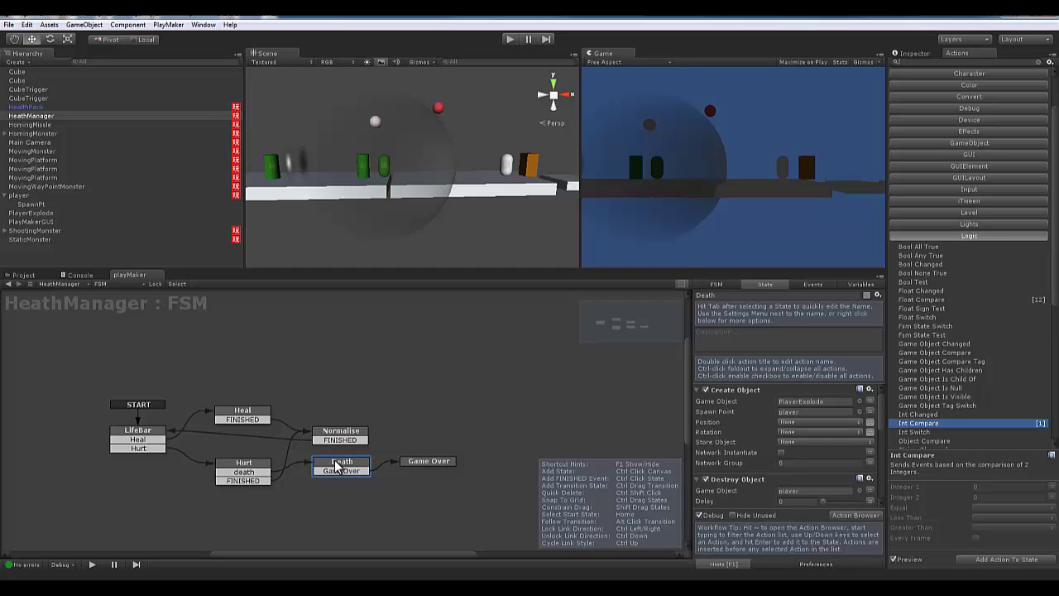
mouse_move(881, 412)
left_mouse_down()
mouse_move(881, 497)
mouse_move(881, 403)
left_mouse_up()
Step: Add a Set Int Value action to the Game Over state
left_click(423, 463)
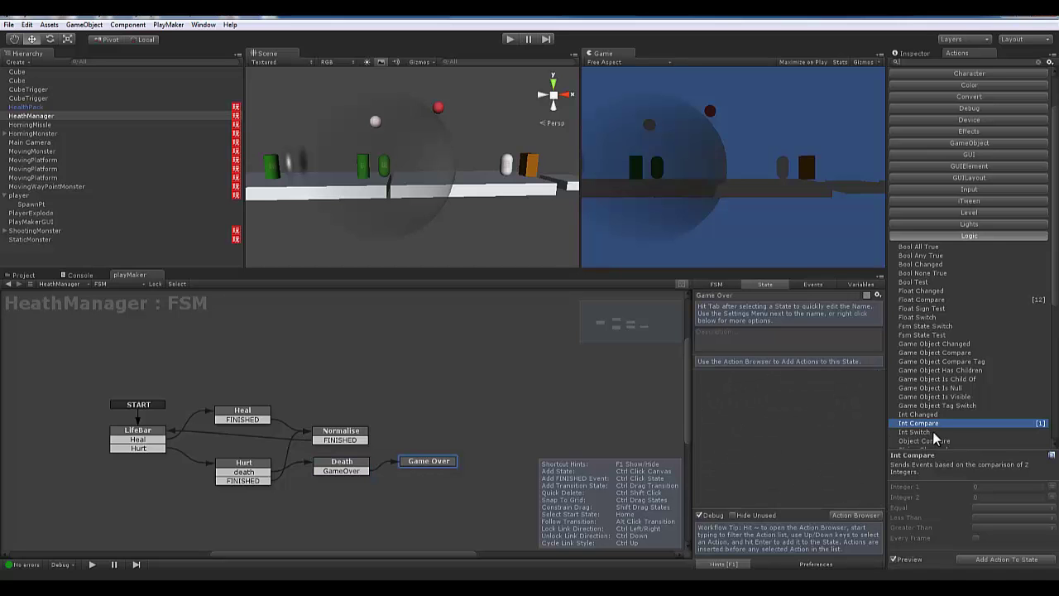
scroll(982, 406, "down", 5)
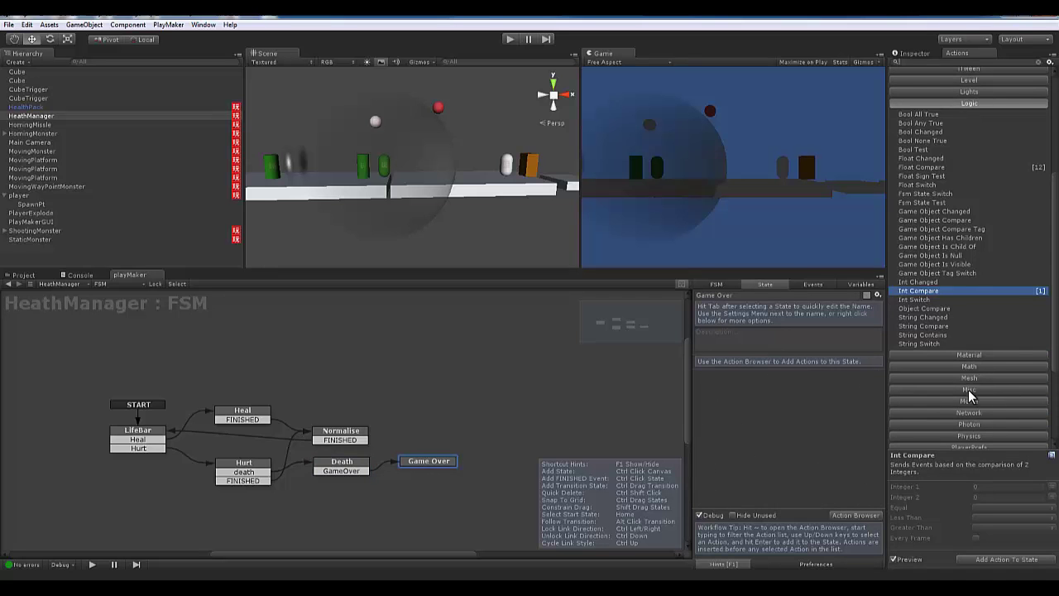
left_click(964, 368)
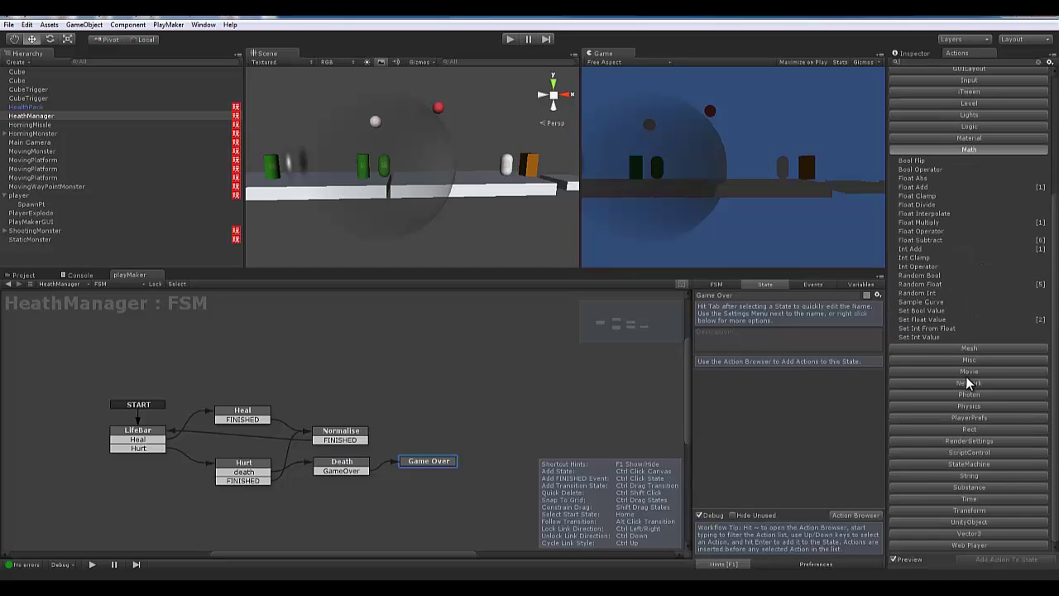
left_click(930, 337)
double_click(915, 336)
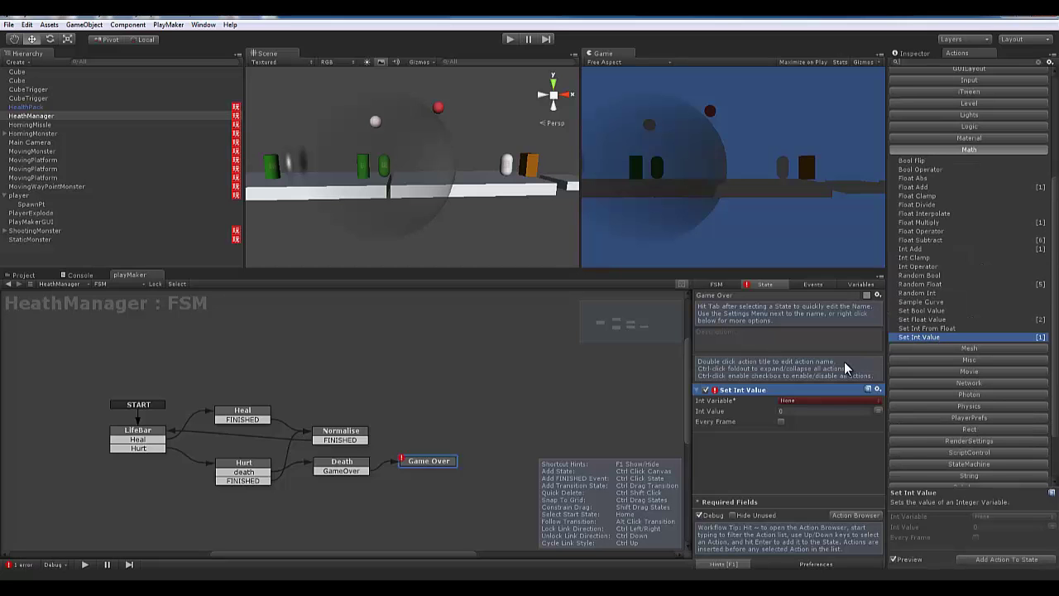
Step: Set the Set Int Value action's variable to the global PlayerLives and its value to 3
left_click(794, 402)
mouse_move(811, 428)
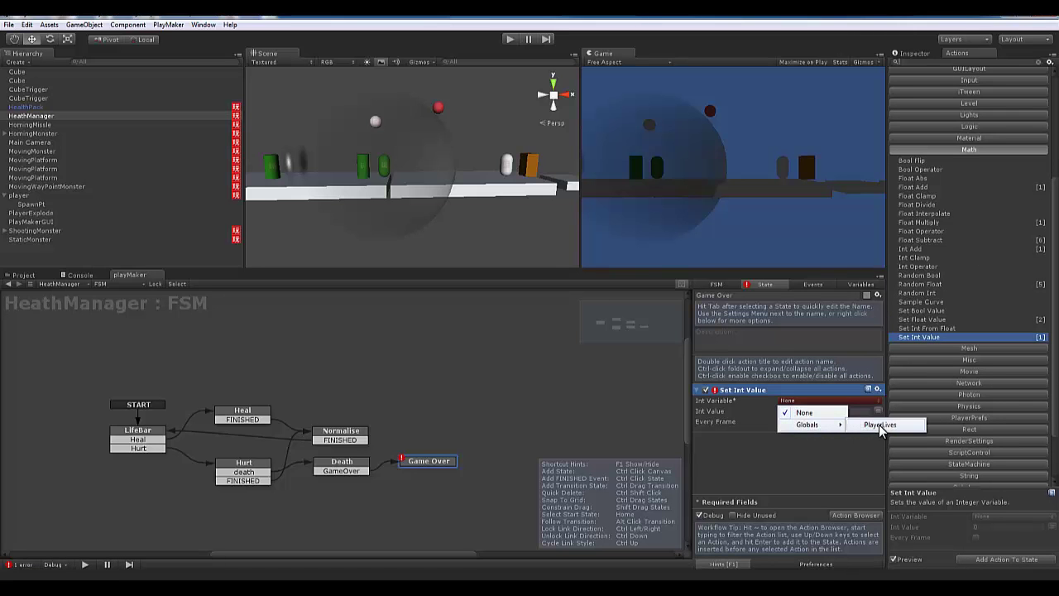
left_click(879, 424)
left_click(806, 422)
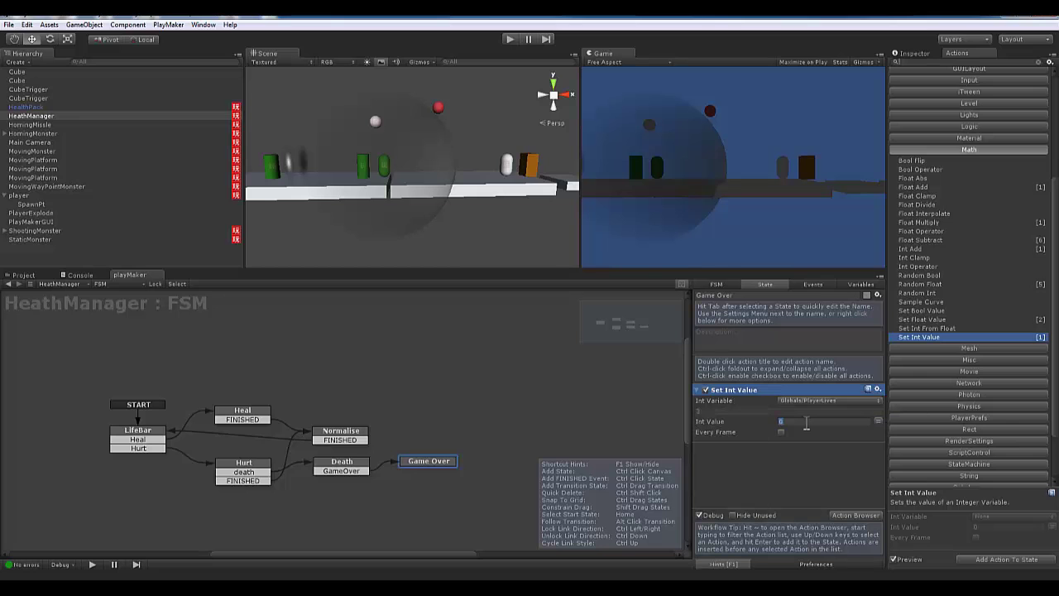
type("3")
left_click(732, 478)
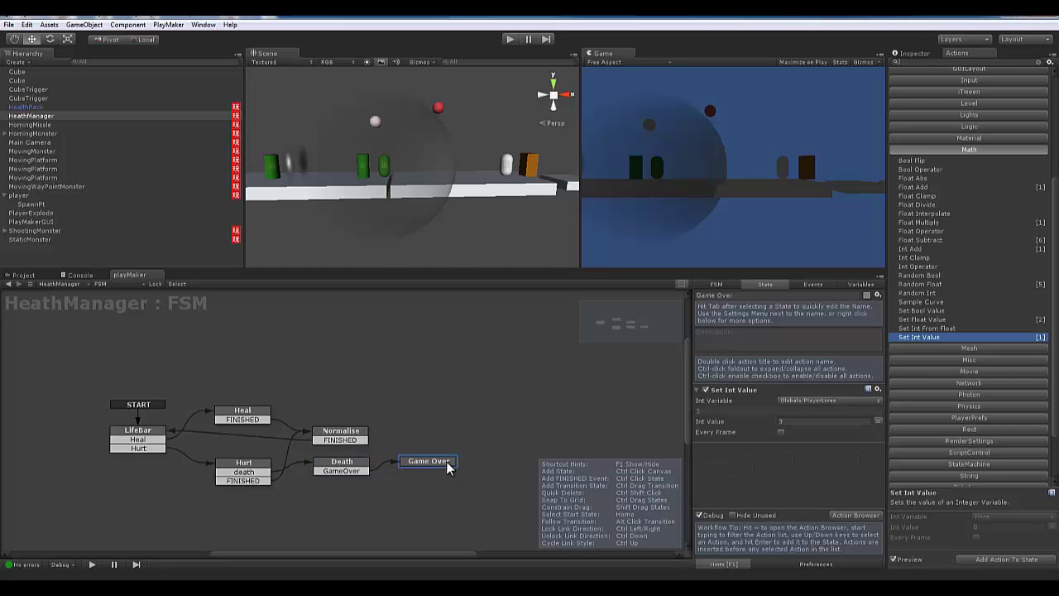
Step: Add a Restart Level action to the Game Over state, after Set Int Value
left_click_drag(433, 456, 435, 457)
scroll(999, 451, "down", 3)
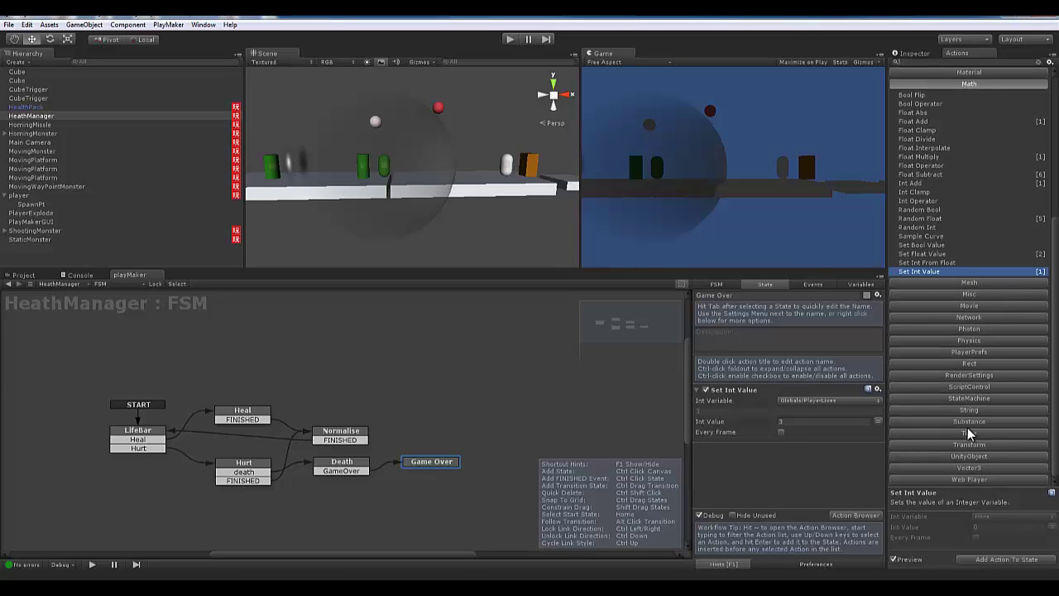
scroll(974, 351, "up", 10)
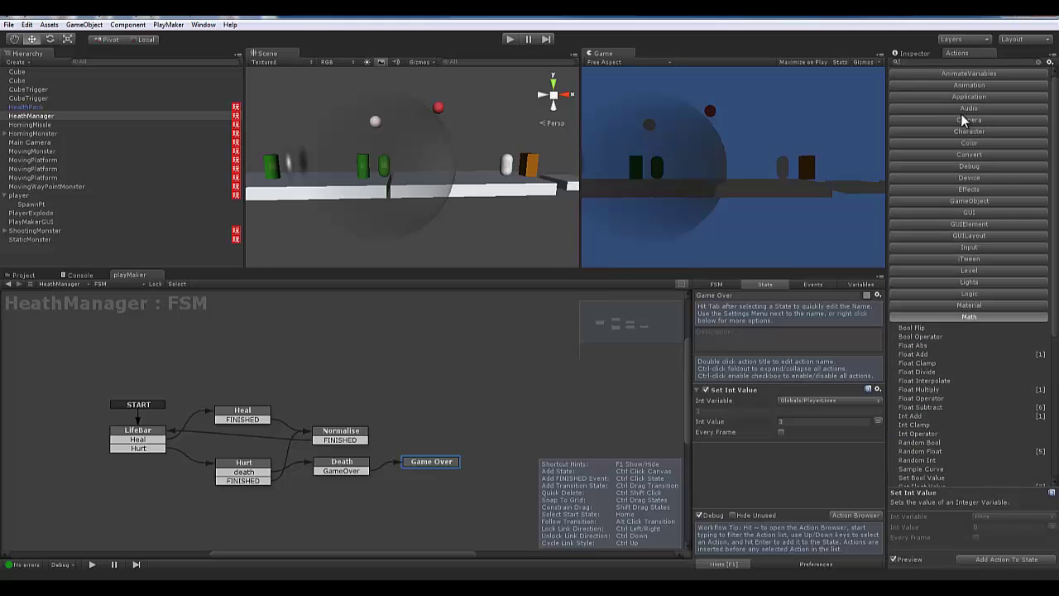
left_click(966, 271)
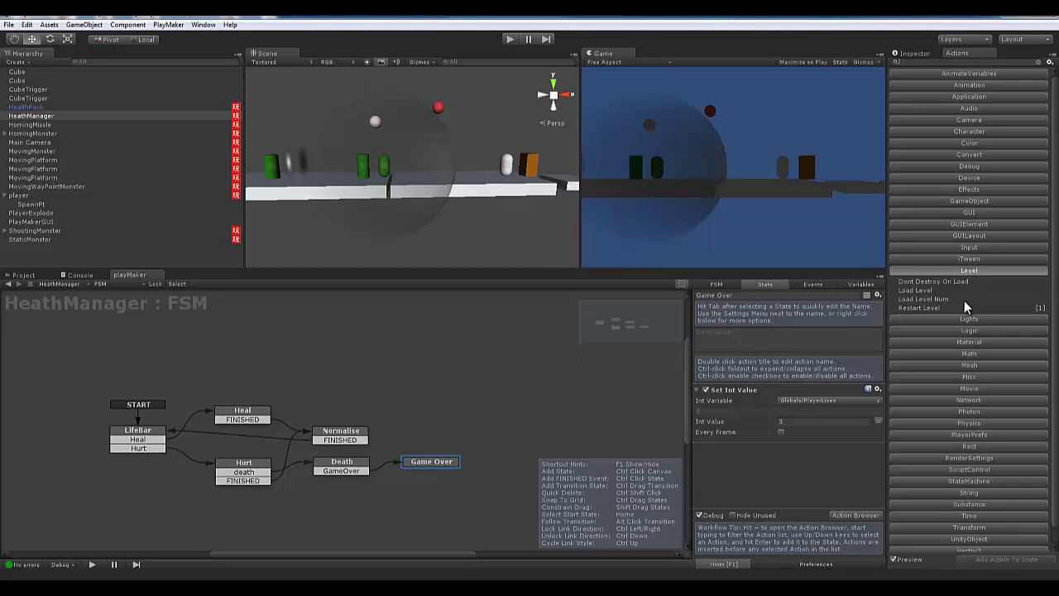
scroll(964, 306, "down", 1)
double_click(915, 290)
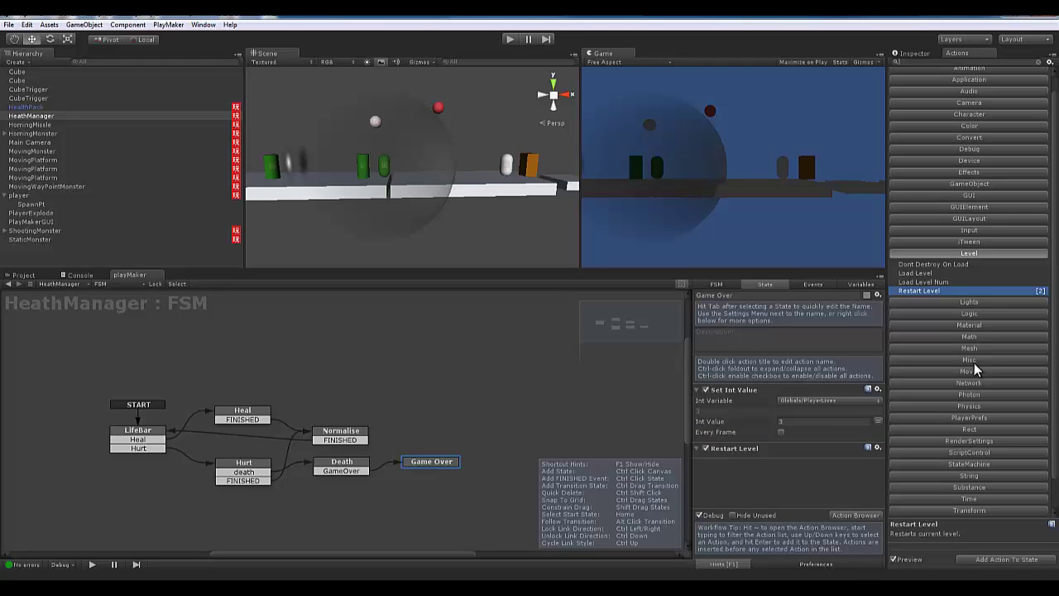
Step: Add a GUI Label action to the Game Over state and place it first, above Set Int Value
left_click(945, 194)
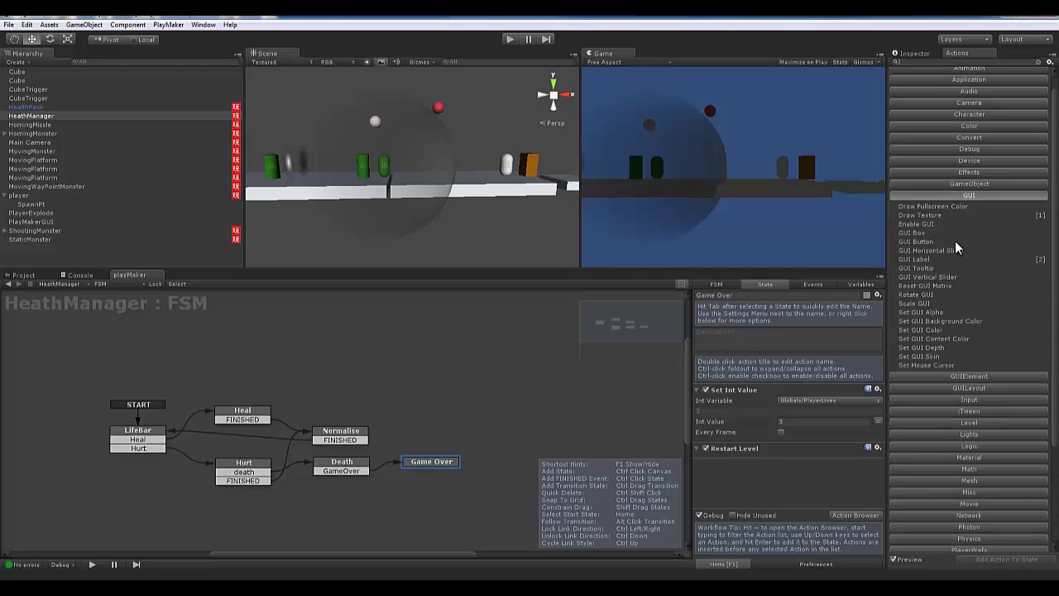
left_click(919, 240)
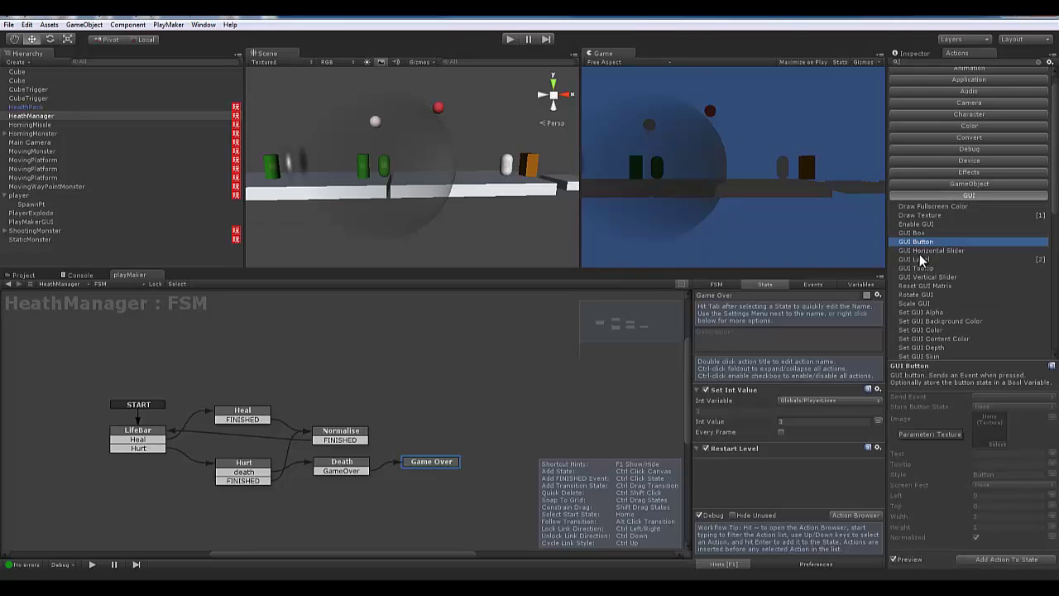
left_click(924, 259)
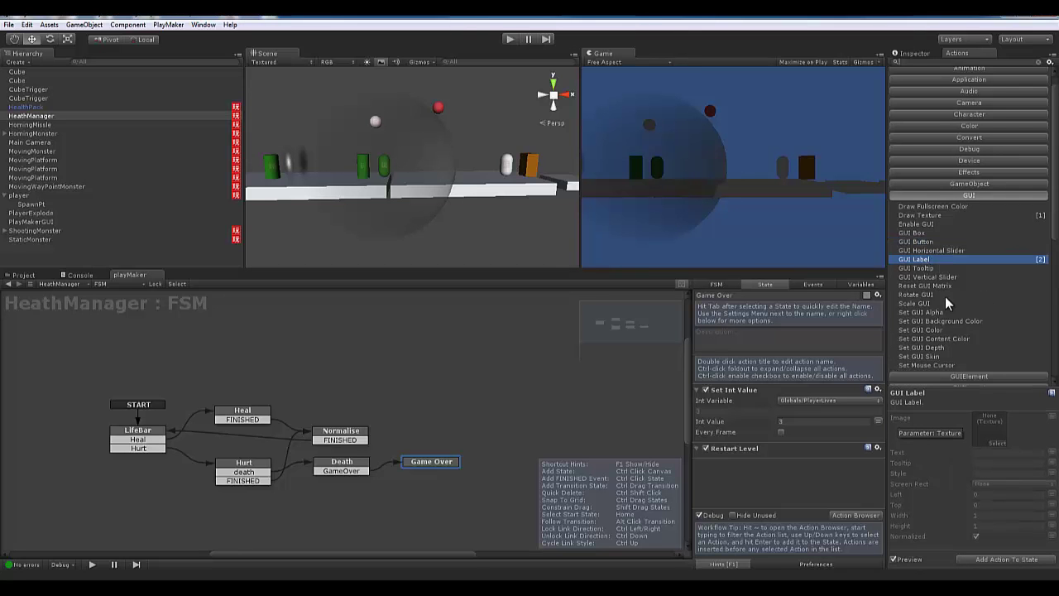
left_click_drag(926, 259, 709, 455)
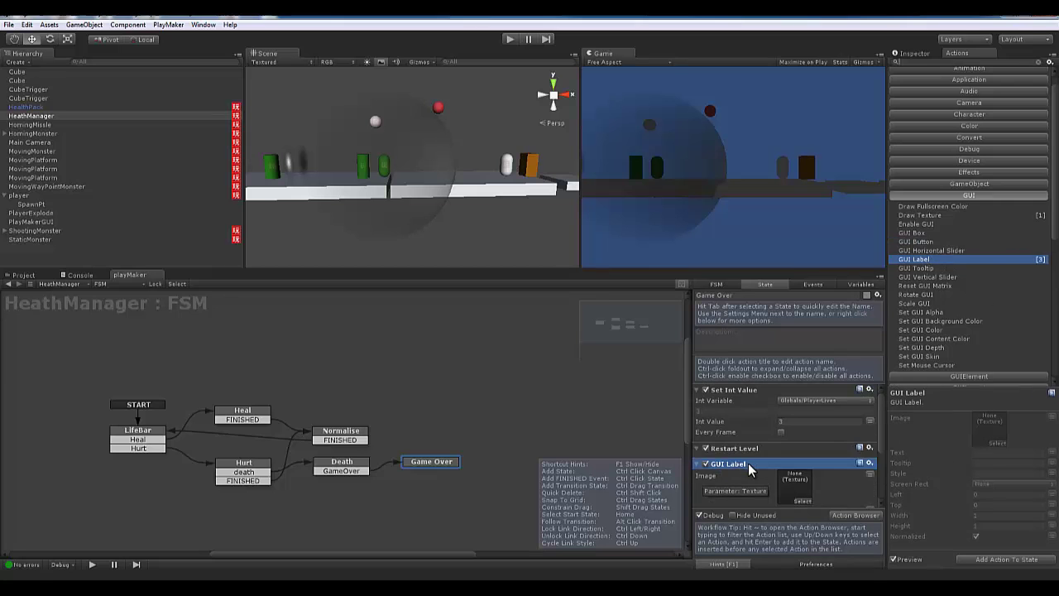
scroll(746, 394, "down", 3)
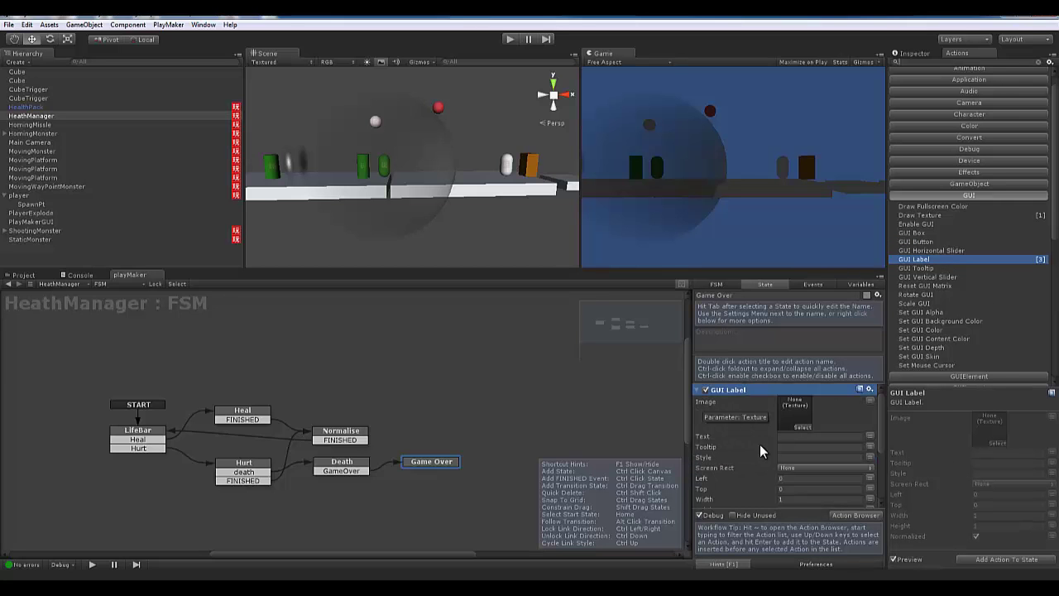
Step: Set the GUI Label's text to "GAME OVER" and its Left value to 0.5
type("GAME O")
type("VER")
type("0.5")
Step: Set the GUI Label's Top value to 0.5 and its Width to about 2.65
left_click(801, 489)
type(".54")
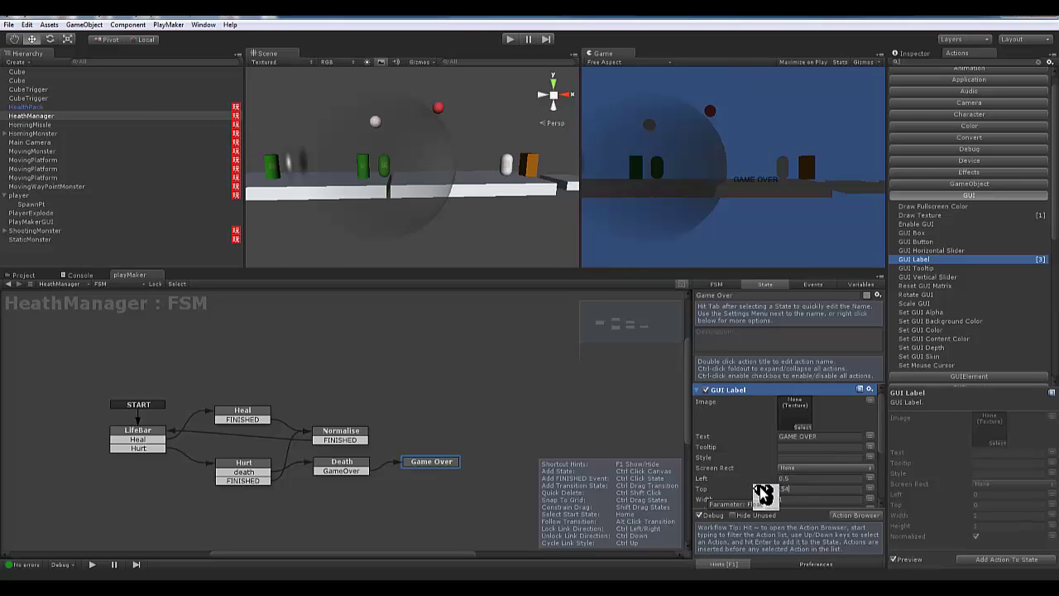
left_click_drag(762, 490, 772, 499)
scroll(728, 492, "down", 2)
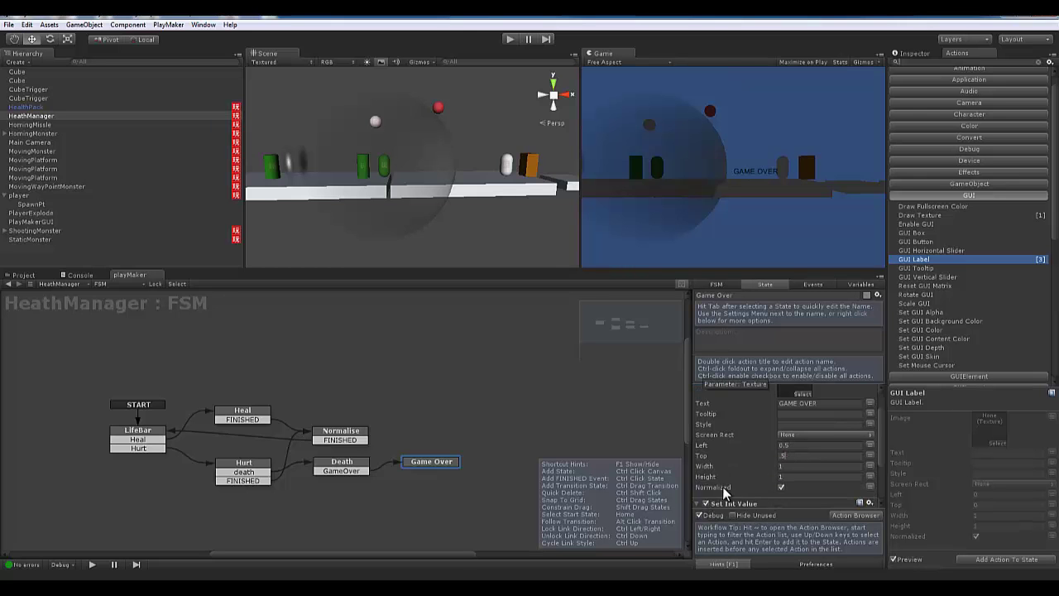
left_click_drag(708, 465, 708, 465)
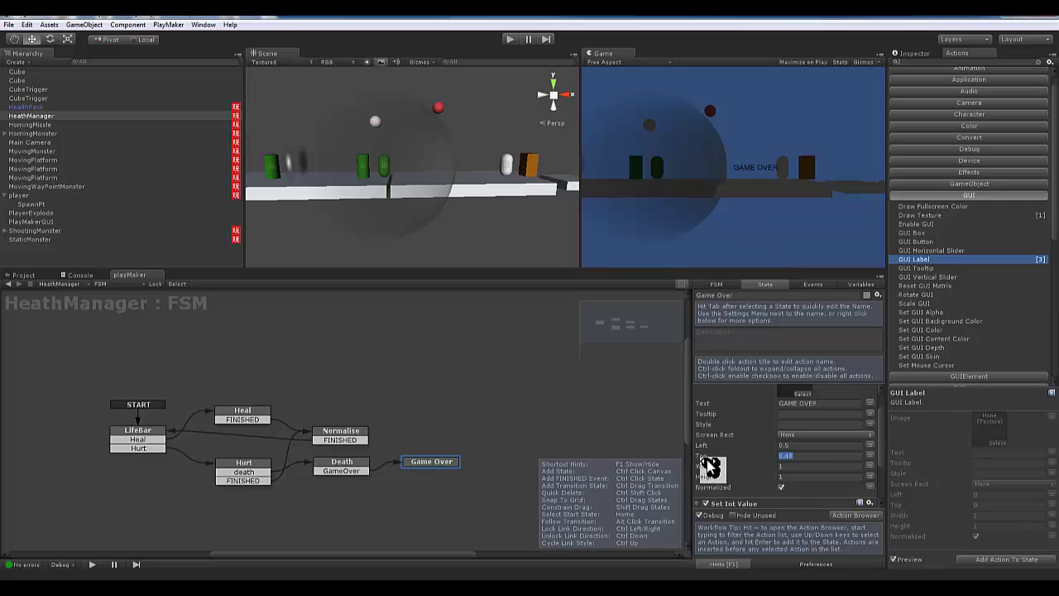
left_click(812, 456)
type("0.5")
key("Return")
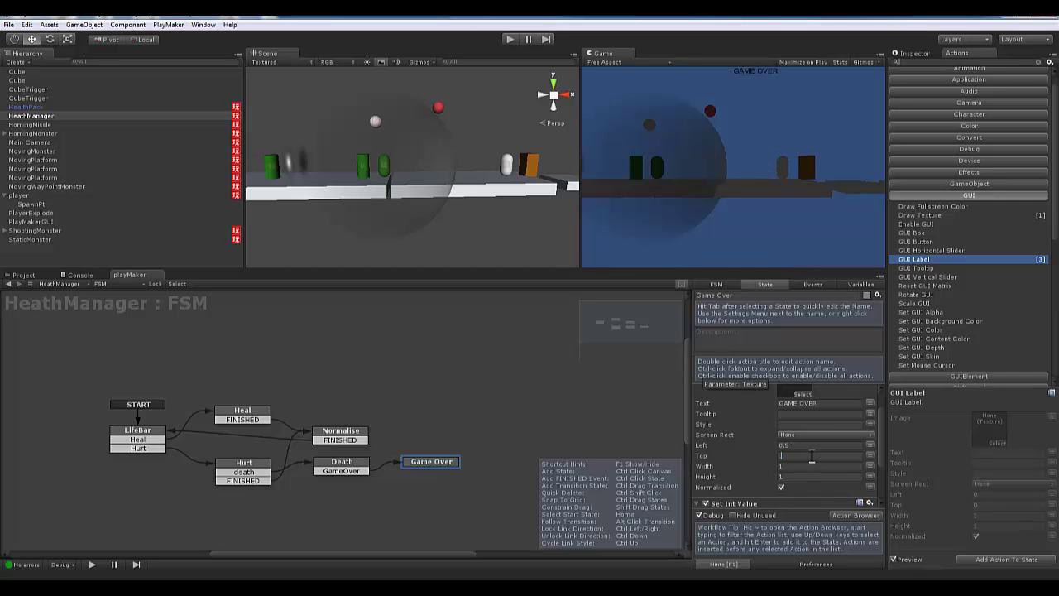
left_click_drag(716, 473, 753, 472)
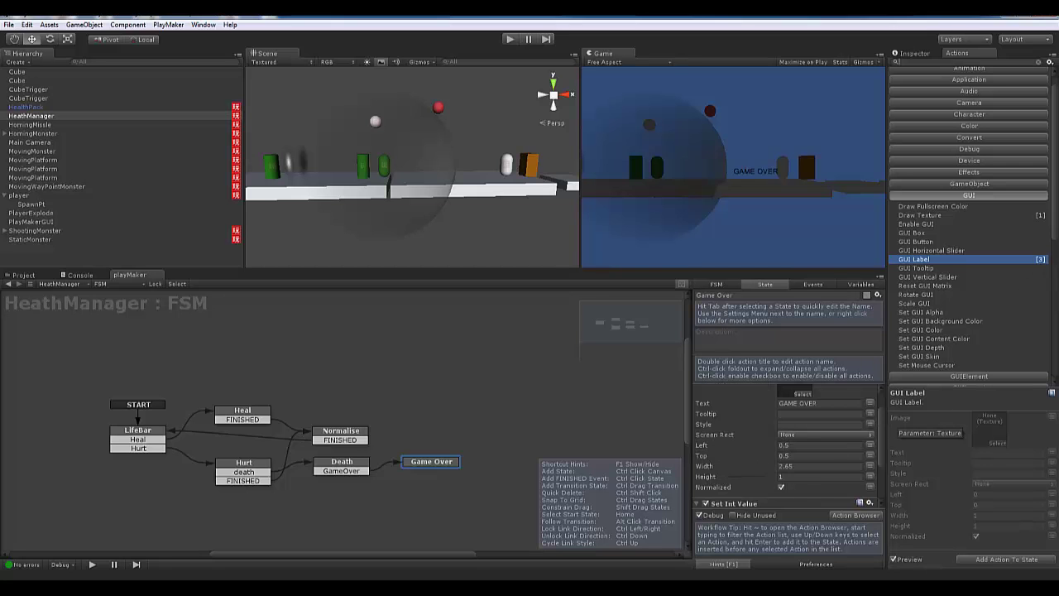
Step: Add a Scale GUI action to the Game Over state
left_click(992, 303)
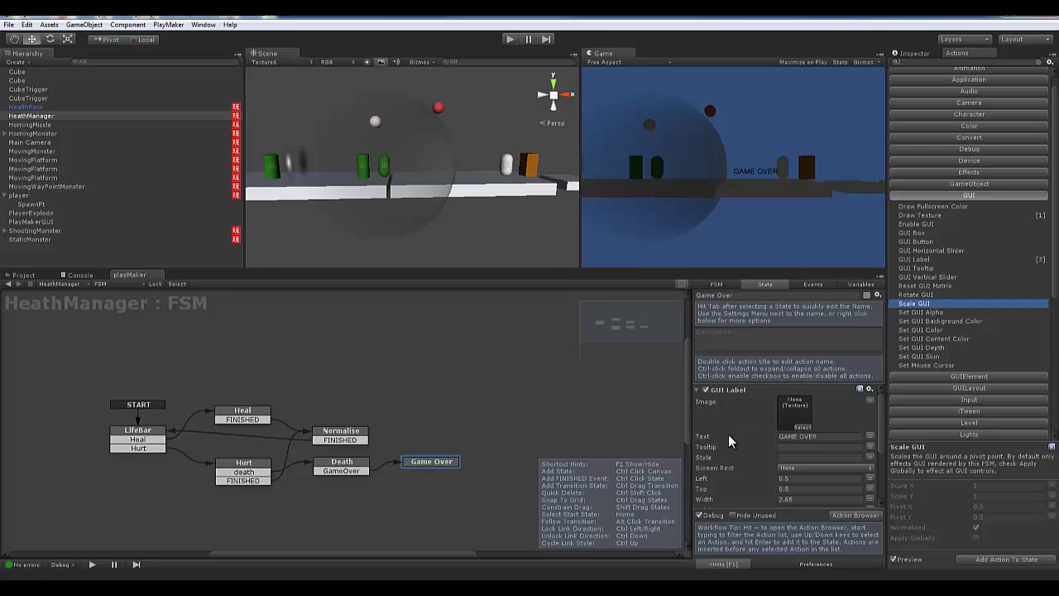
scroll(729, 431, "down", 3)
scroll(731, 432, "up", 3)
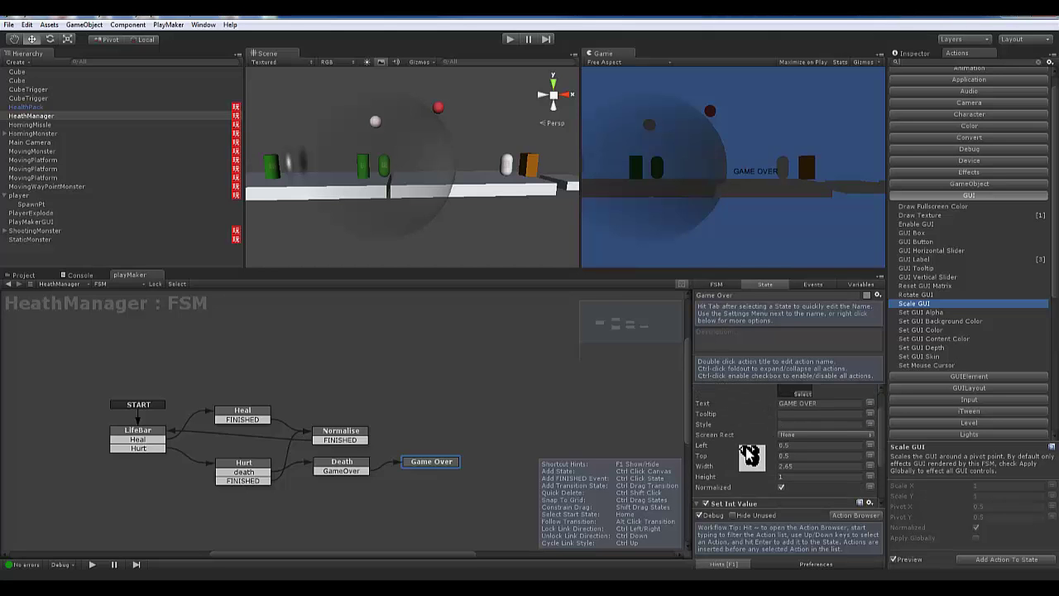
double_click(928, 304)
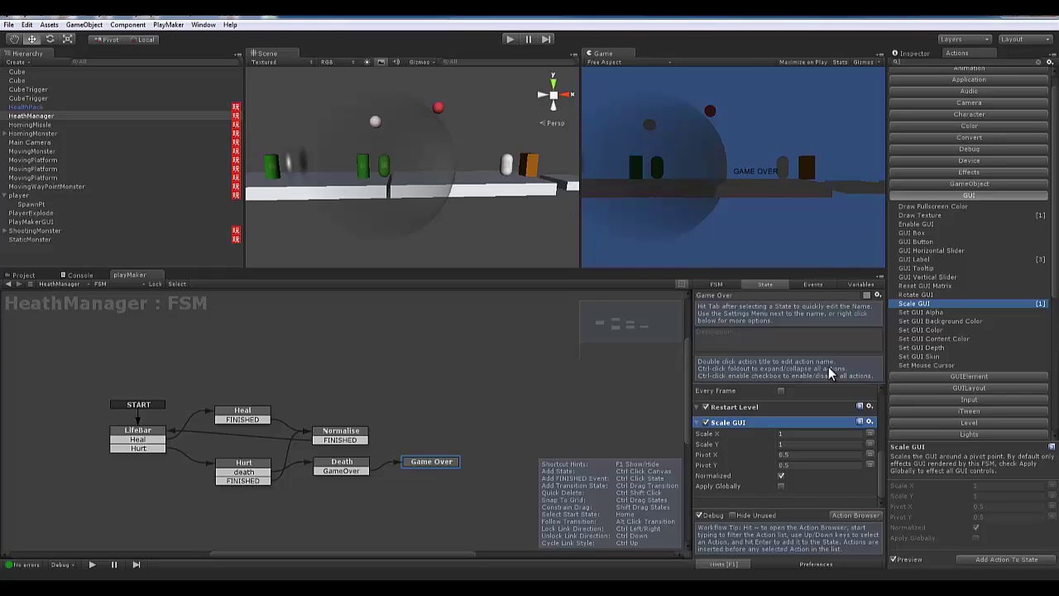
Step: Move the Scale GUI action to the start of the Game Over state's action list, above GUI Label
left_click_drag(691, 439, 740, 447)
scroll(745, 447, "up", 2)
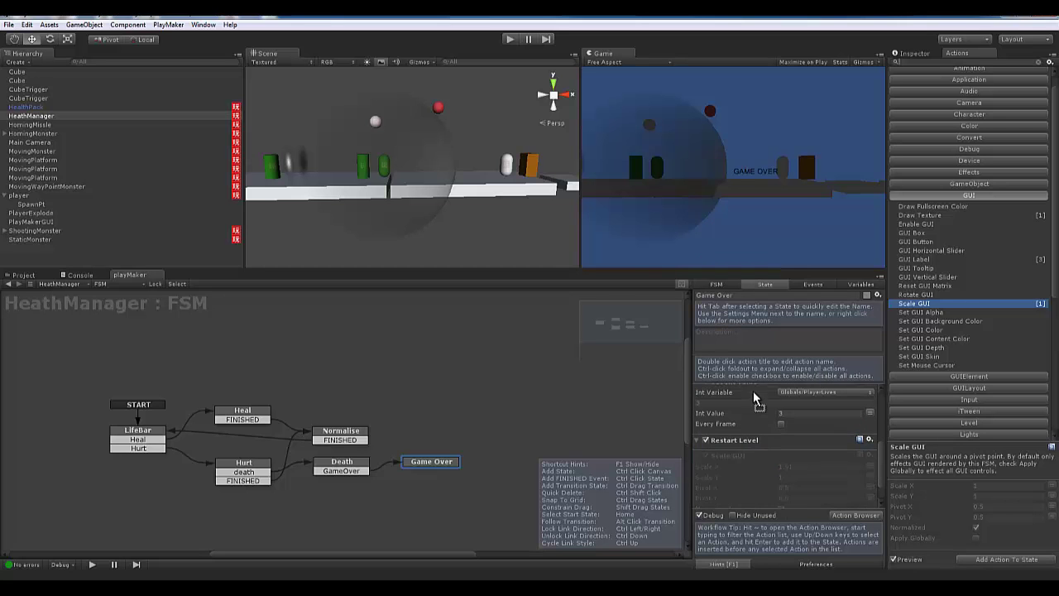
scroll(753, 391, "up", 5)
scroll(753, 390, "up", 3)
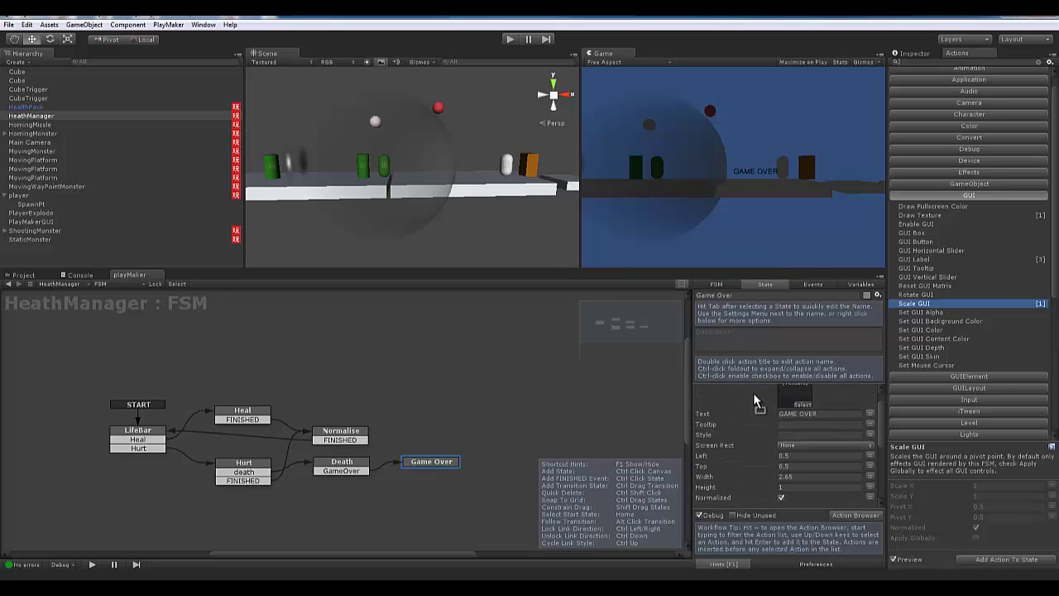
Step: Set the Scale GUI action's Scale X and Scale Y to 3
left_click_drag(752, 409, 721, 407)
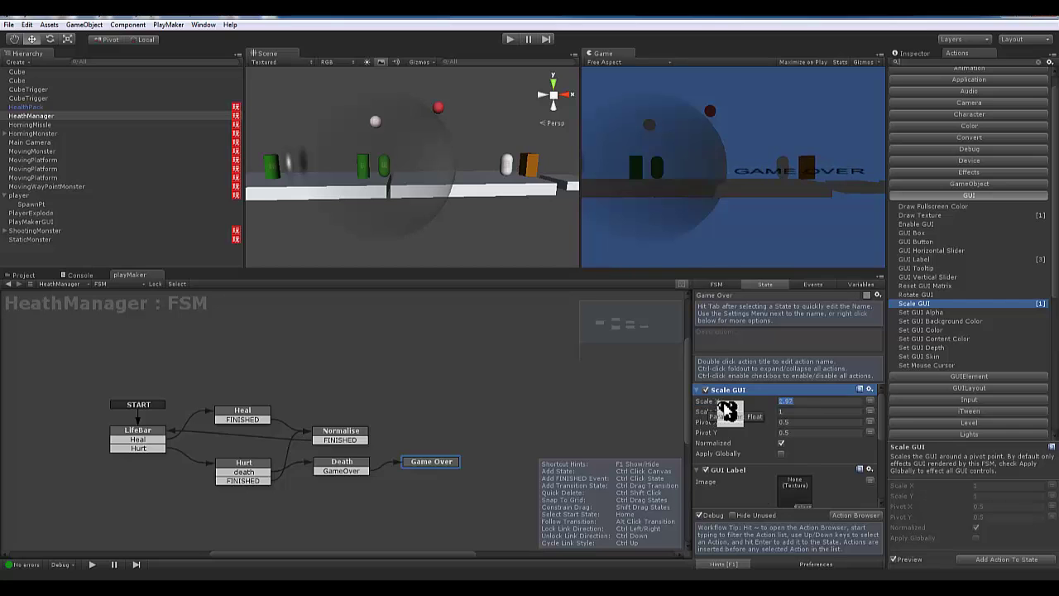
type("3")
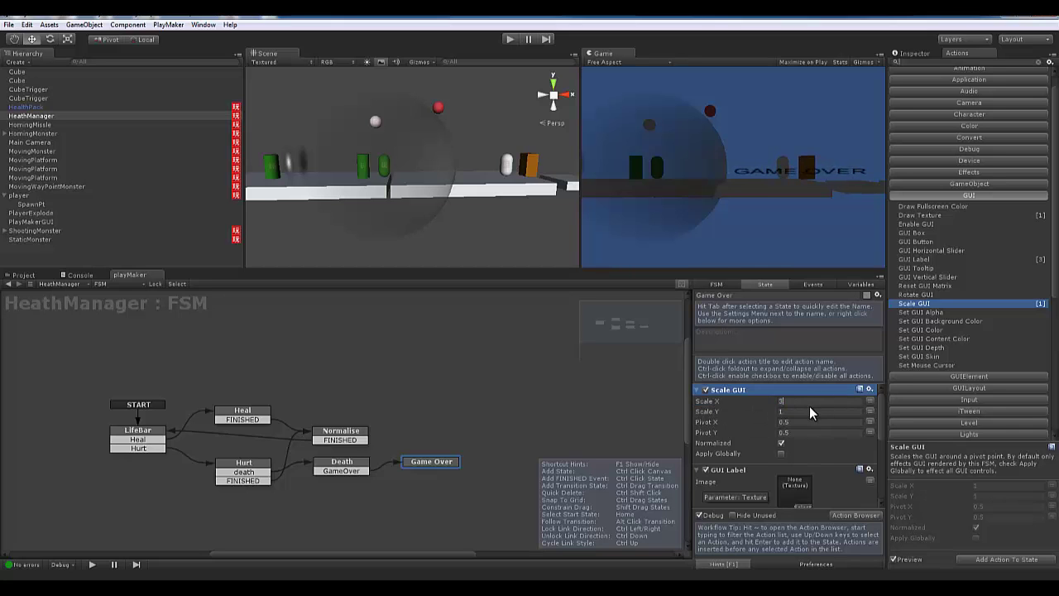
left_click(802, 411)
type("3")
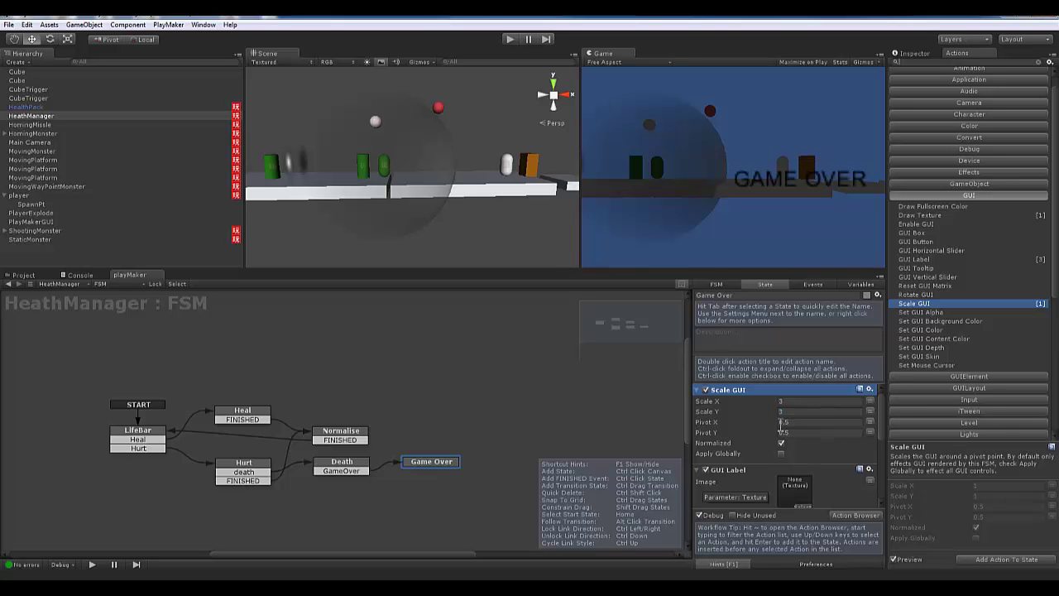
Step: Adjust the Scale GUI pivot to centre the GAME OVER text, with Pivot X at 0.6 and Pivot Y at 0.5
left_click_drag(736, 425, 714, 438)
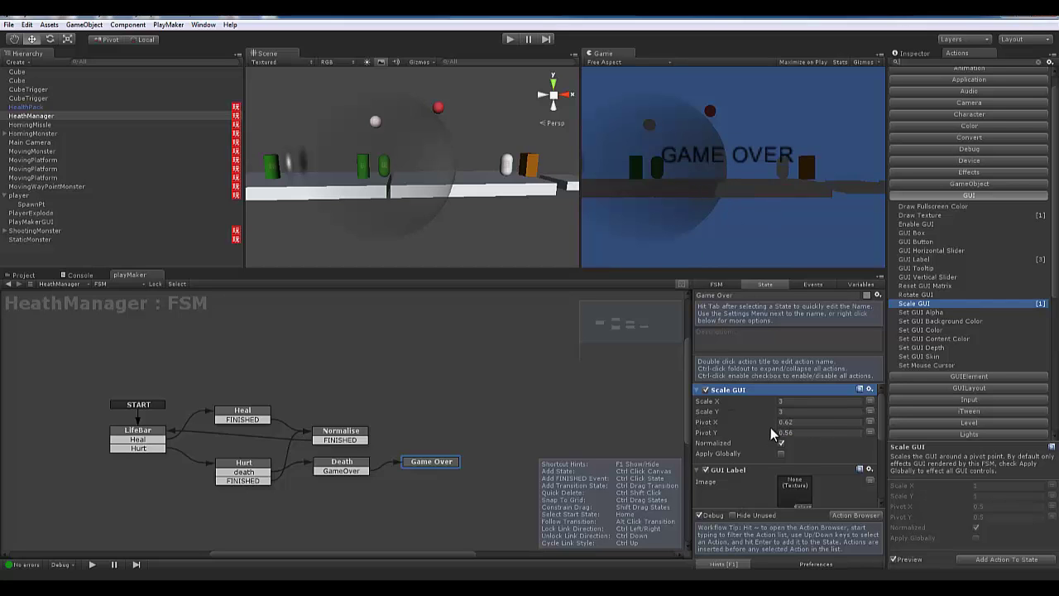
left_click(807, 430)
type("0.5")
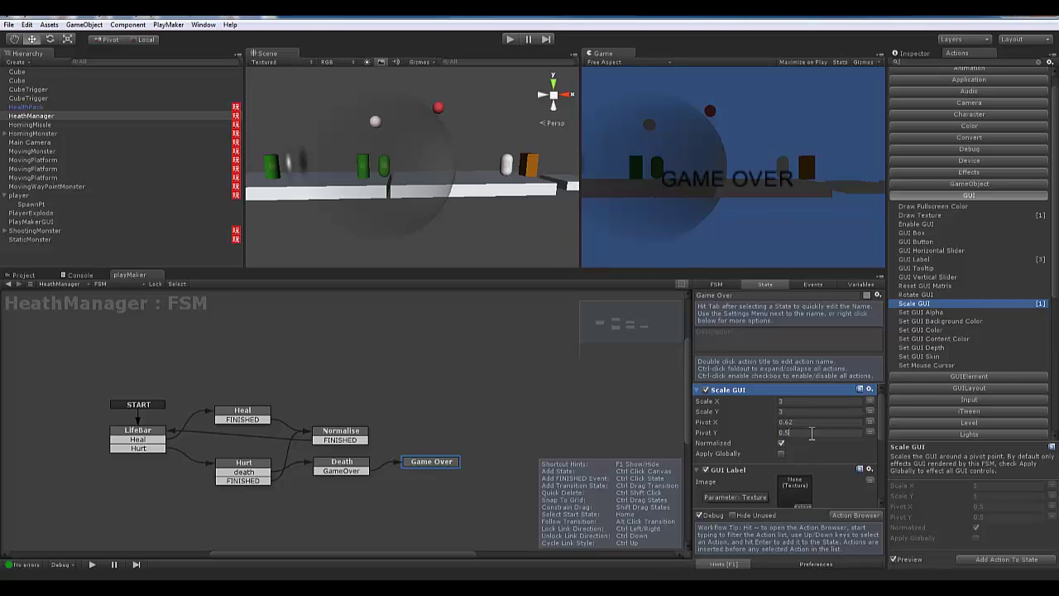
left_click(814, 422)
key("BackSpace")
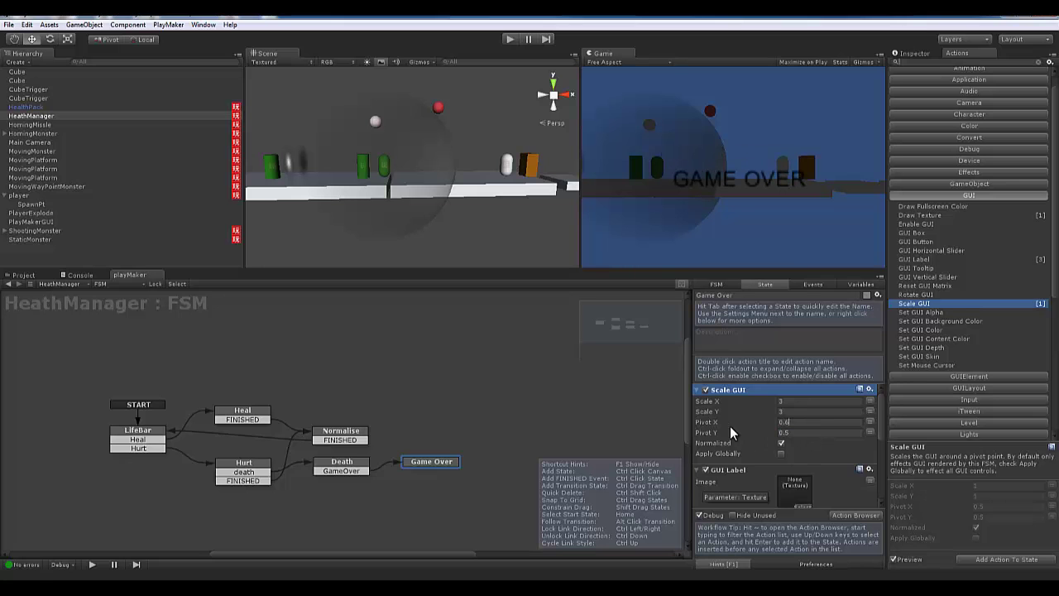
Step: Add a Wait action from the Time category to the Game Over state
scroll(763, 444, "down", 3)
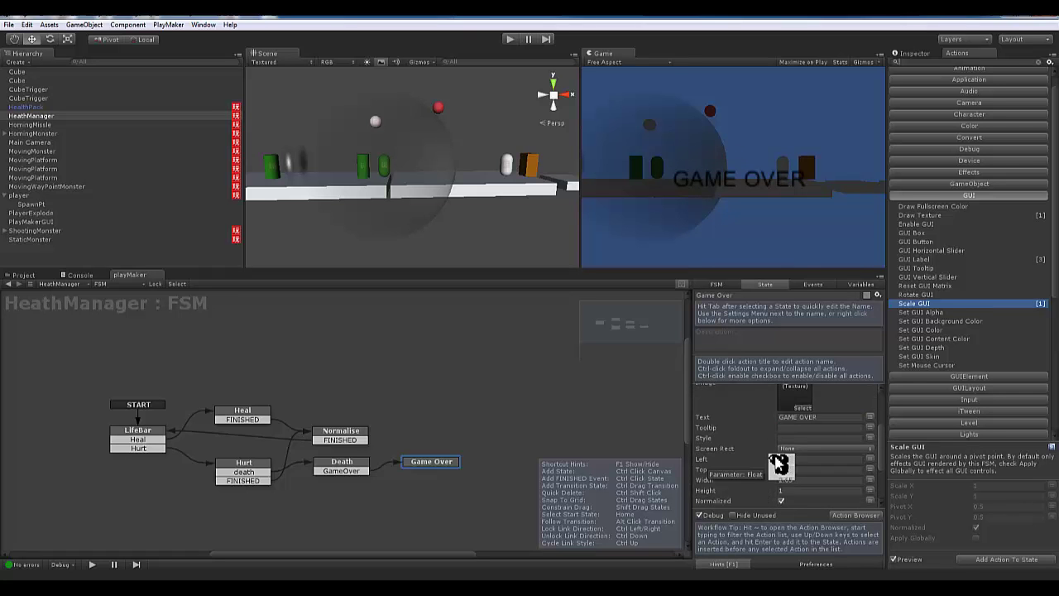
scroll(763, 468, "down", 3)
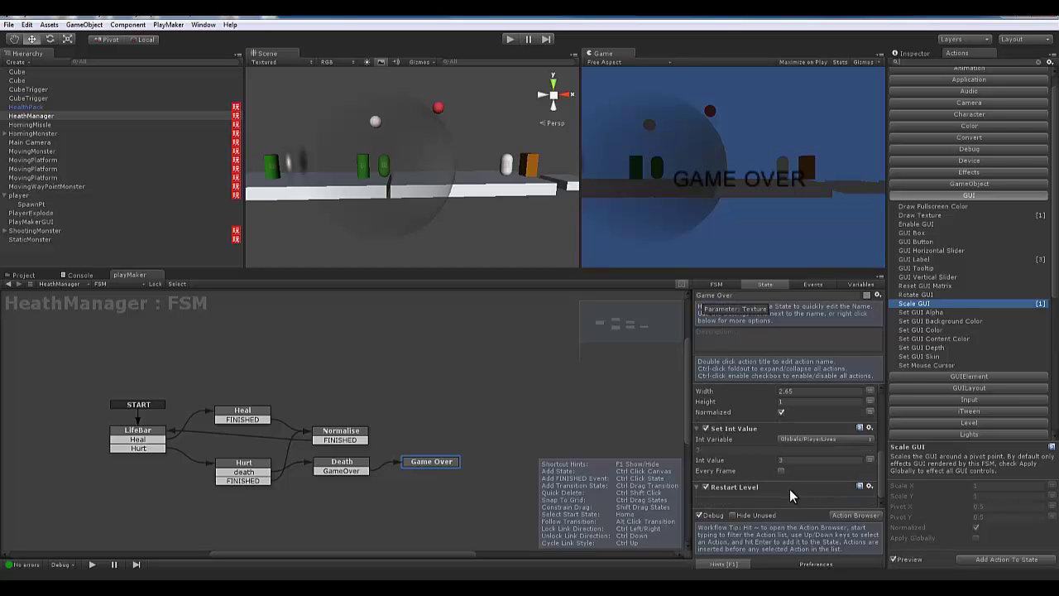
scroll(948, 346, "down", 5)
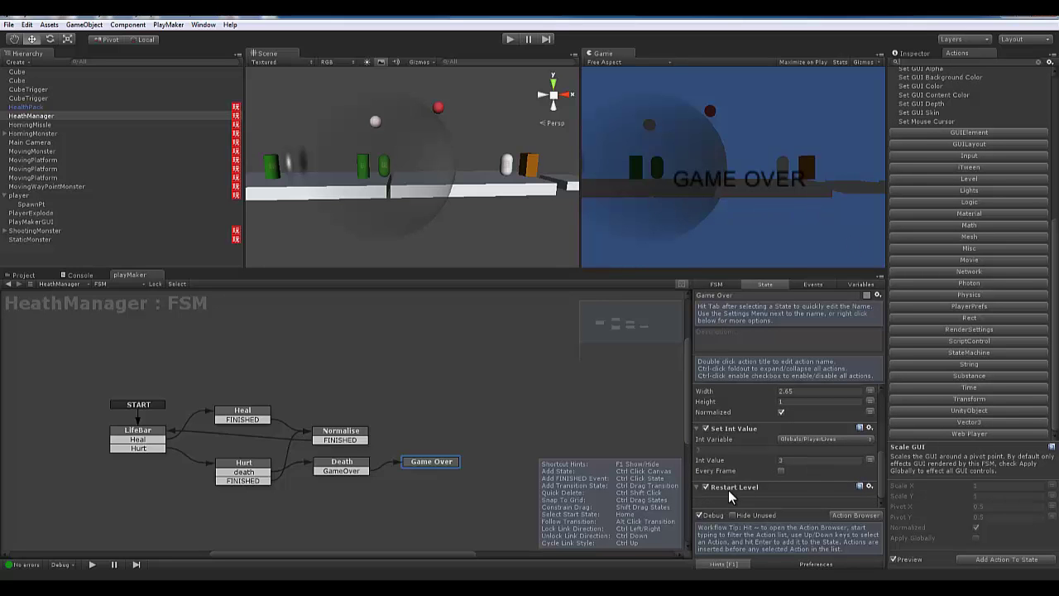
left_click(963, 395)
left_click(906, 436)
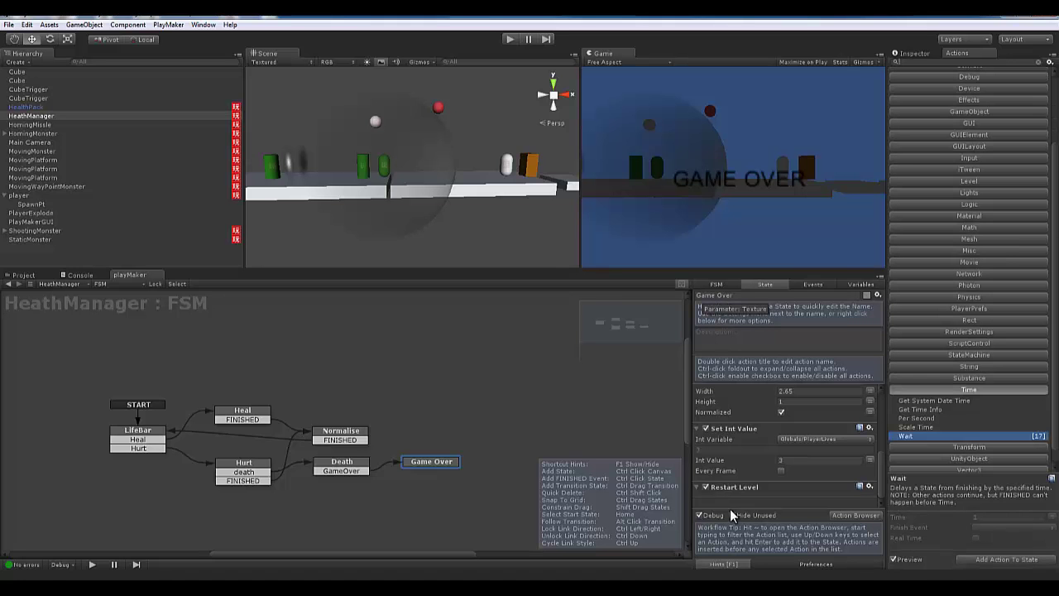
left_click(993, 559)
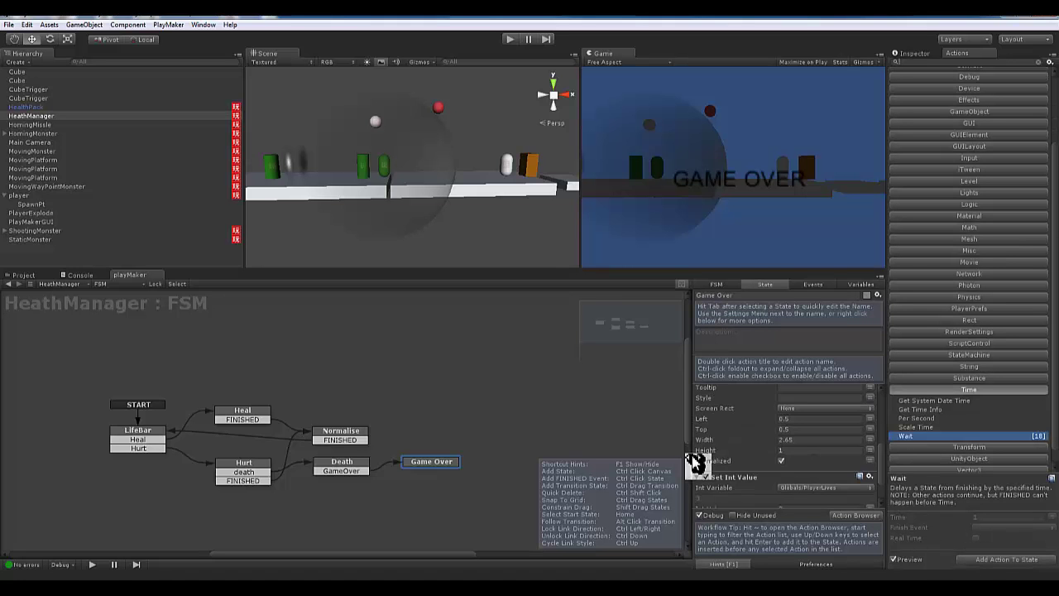
Step: Move the Wait action down the list, between GUI Label and Set Int Value
scroll(724, 468, "up", 5)
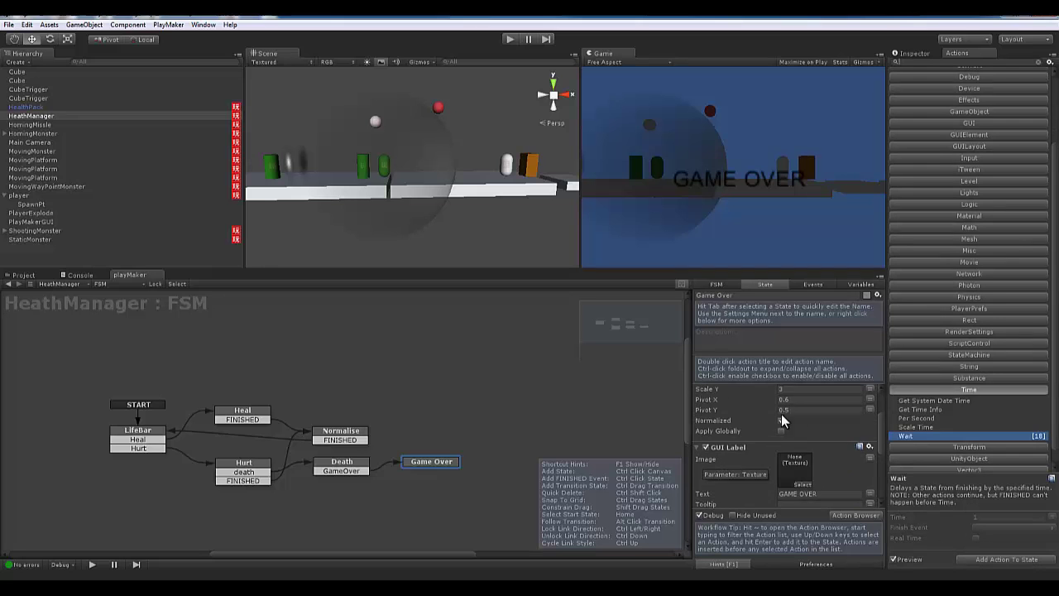
scroll(742, 431, "up", 3)
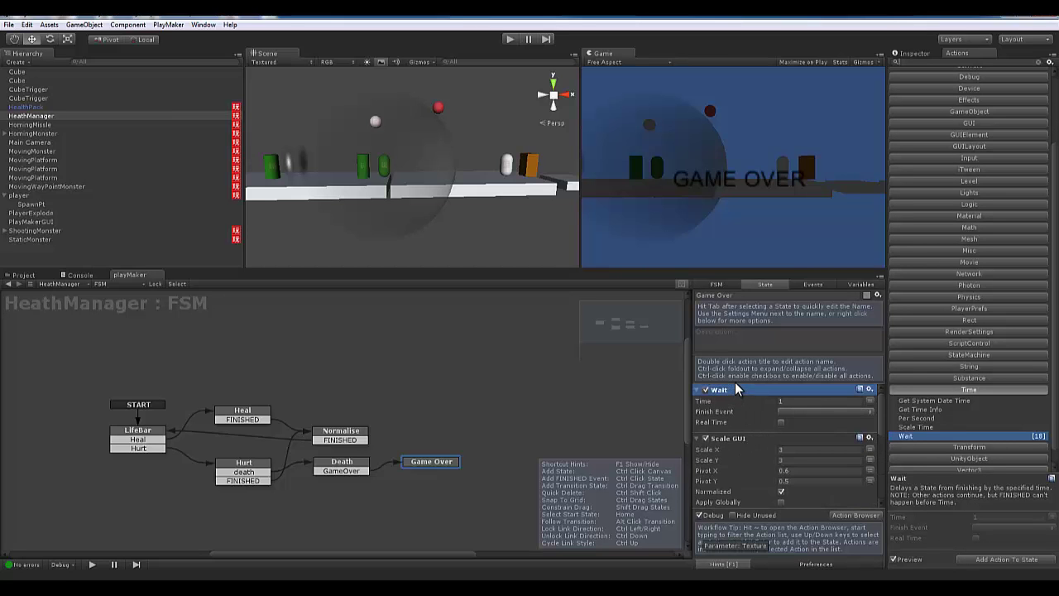
scroll(734, 398, "down", 2)
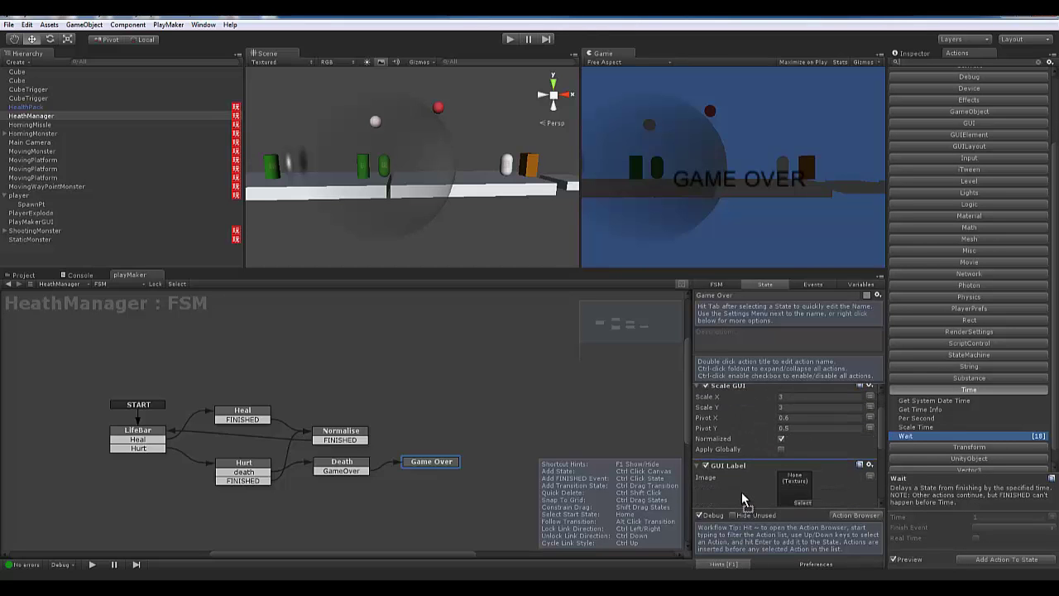
scroll(743, 491, "down", 4)
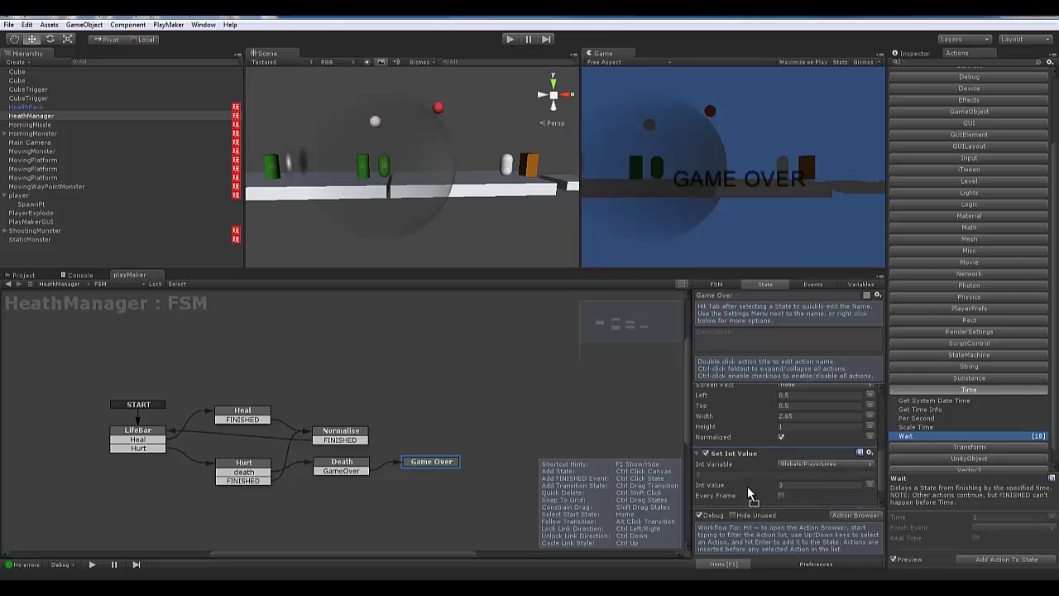
scroll(745, 464, "down", 2)
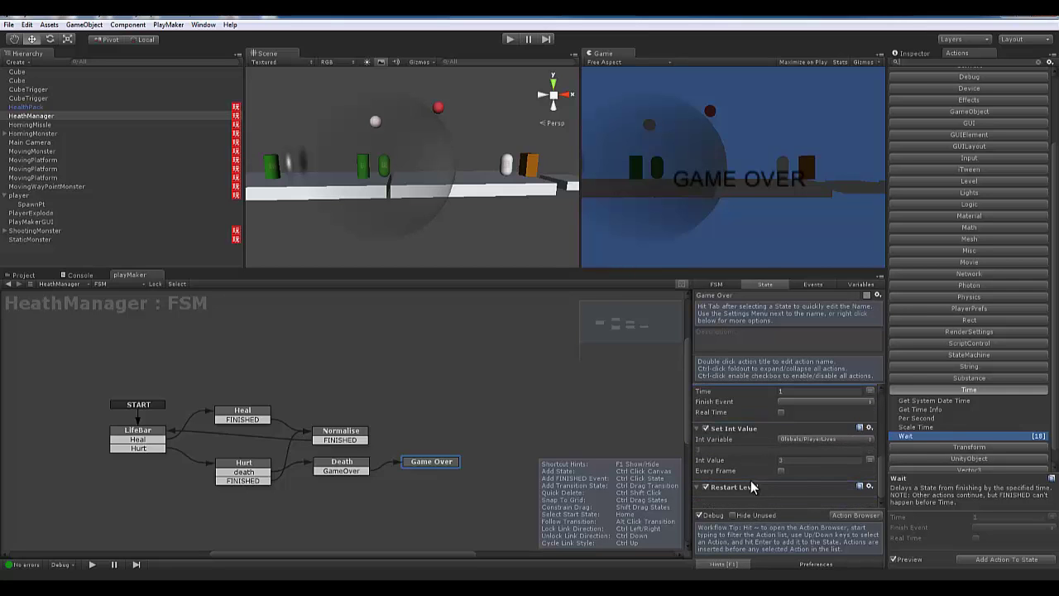
Step: Set the Wait action's Time to 3 and move it between Set Int Value and Restart Level
scroll(761, 480, "up", 2)
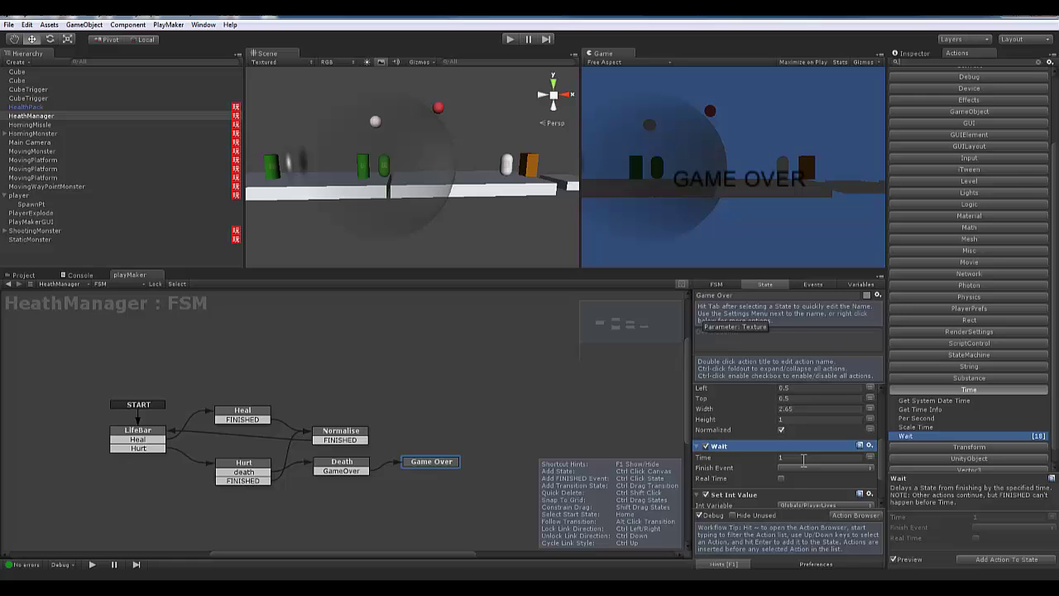
left_click(804, 458)
type("3")
scroll(749, 467, "down", 3)
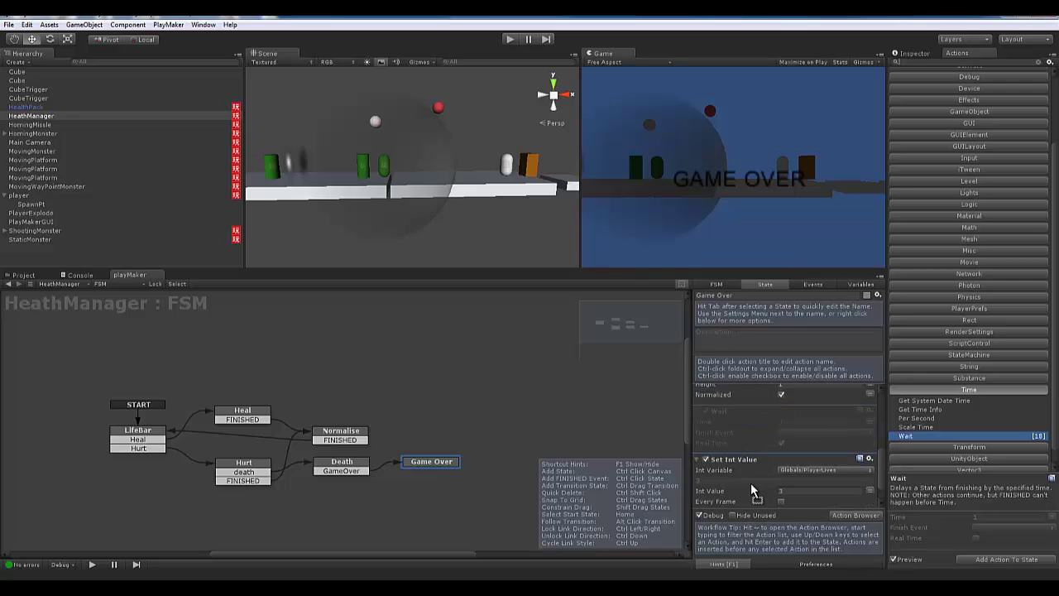
left_click_drag(752, 500, 762, 480)
left_click(364, 445)
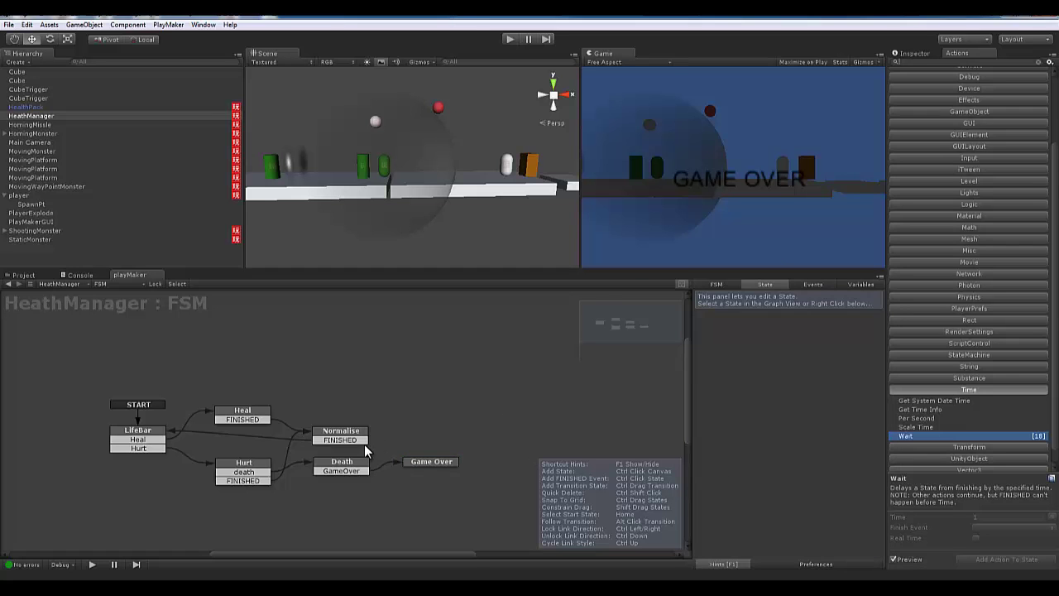
left_click(441, 461)
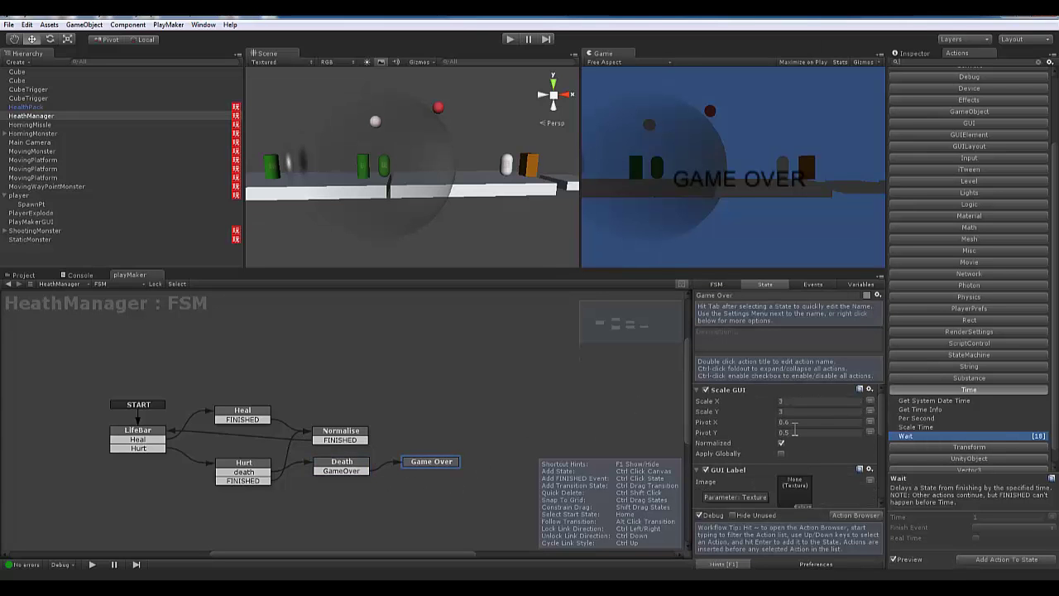
mouse_move(878, 423)
left_mouse_down()
mouse_move(882, 483)
mouse_move(885, 422)
mouse_move(885, 481)
mouse_move(884, 442)
left_mouse_up()
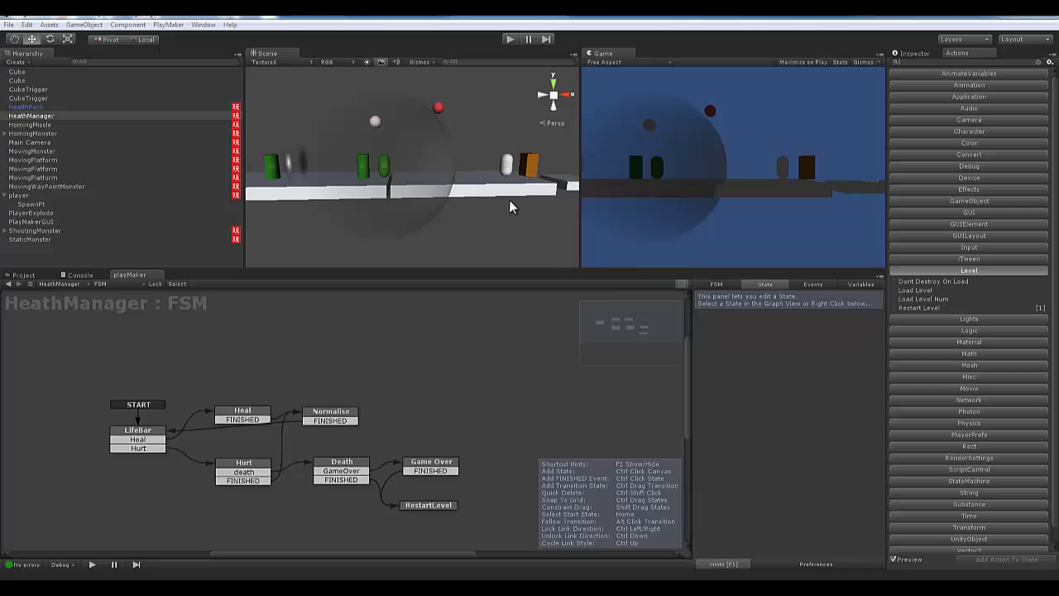
Step: Review the actions in the Death, Game Over and RestartLevel states, including the Int Compare and Wait settings
left_click_drag(483, 215, 381, 387, "alt")
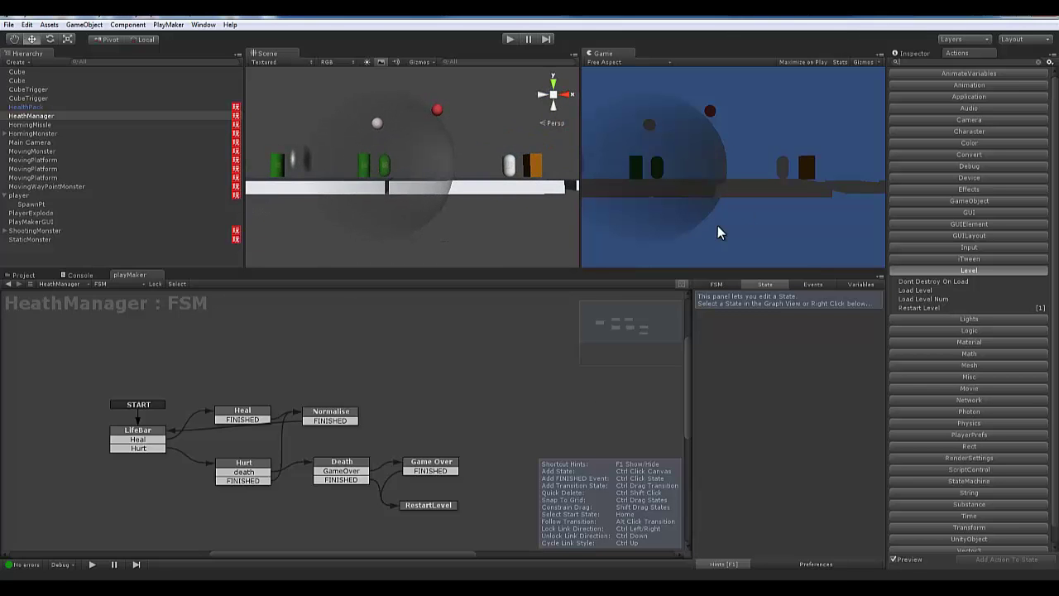
left_click(356, 470)
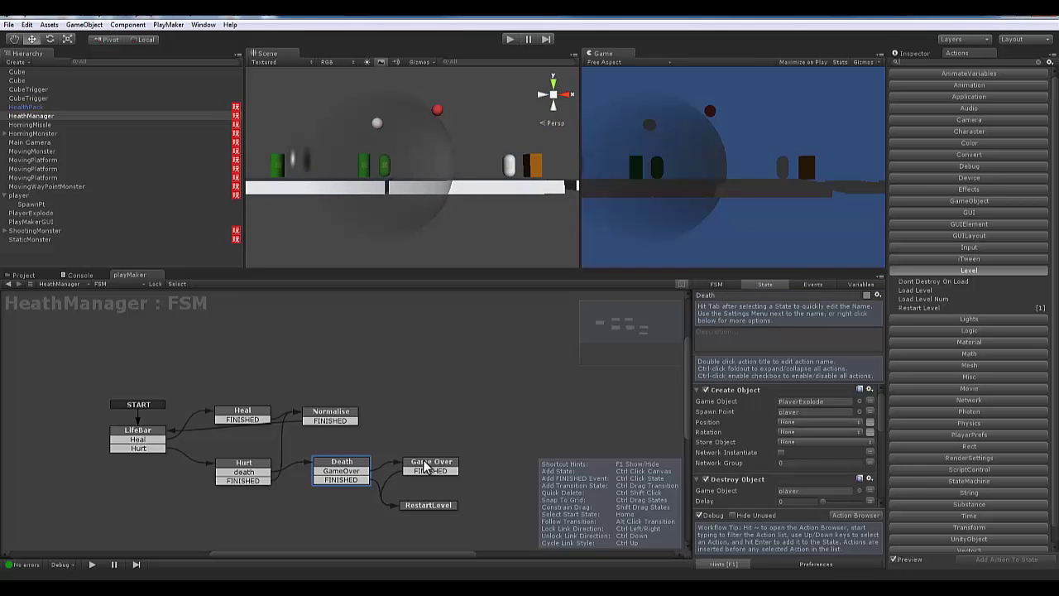
left_click(426, 469)
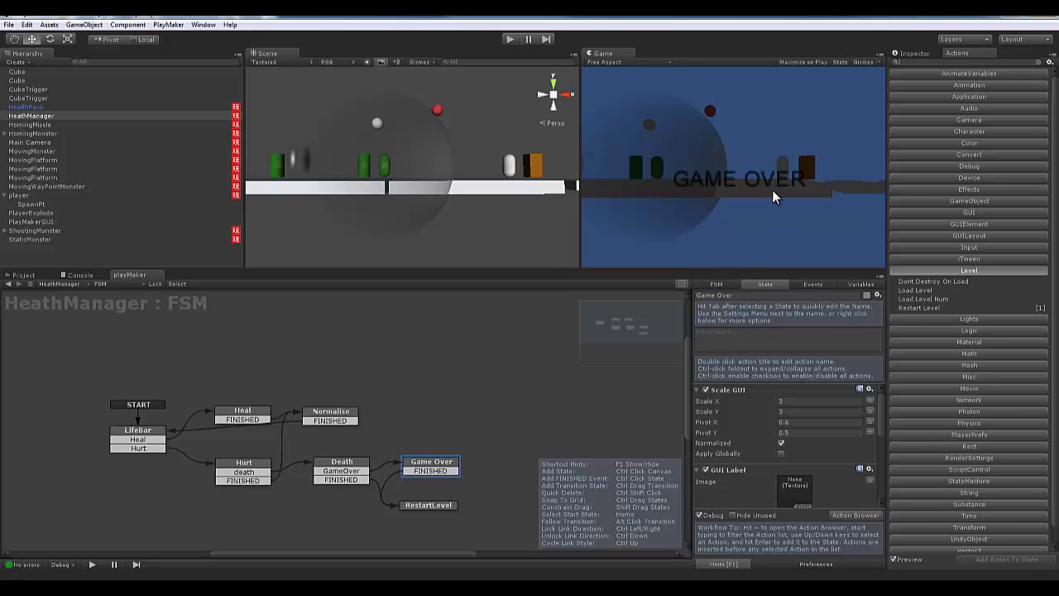
left_click(340, 464)
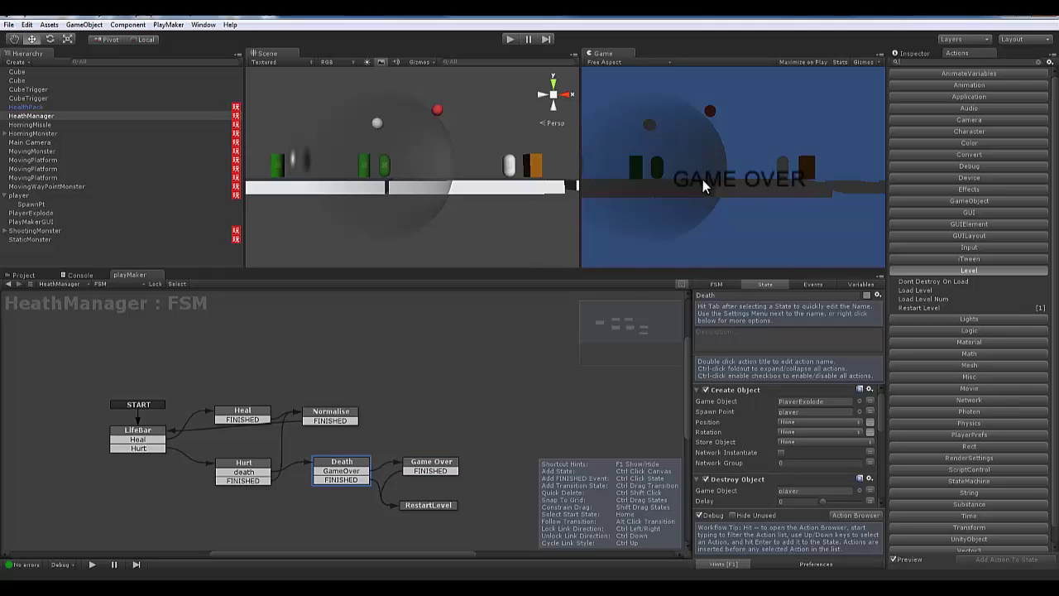
left_click(445, 469)
scroll(854, 408, "down", 3)
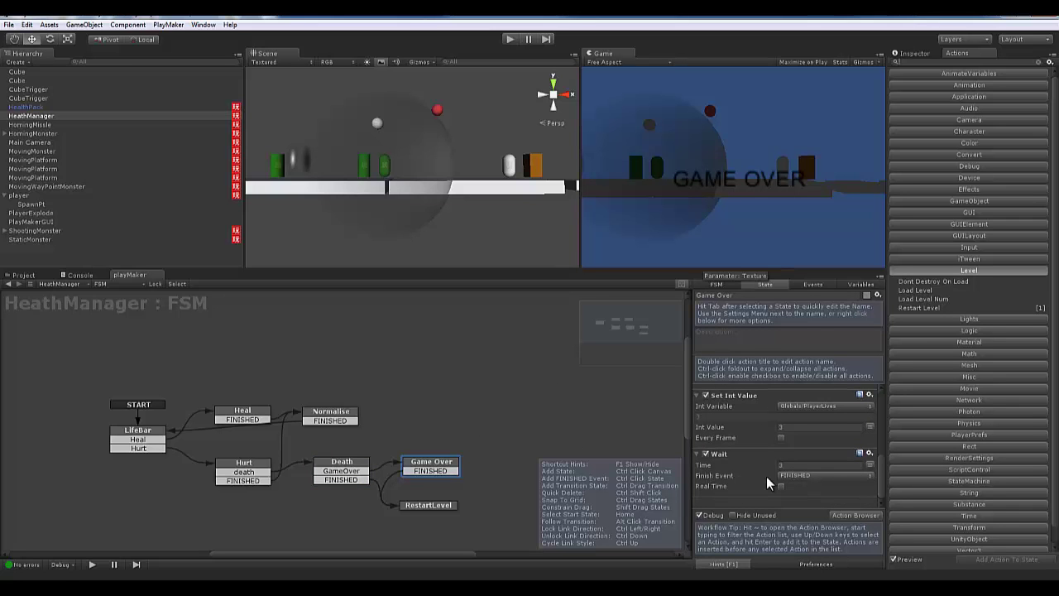
left_click(368, 475)
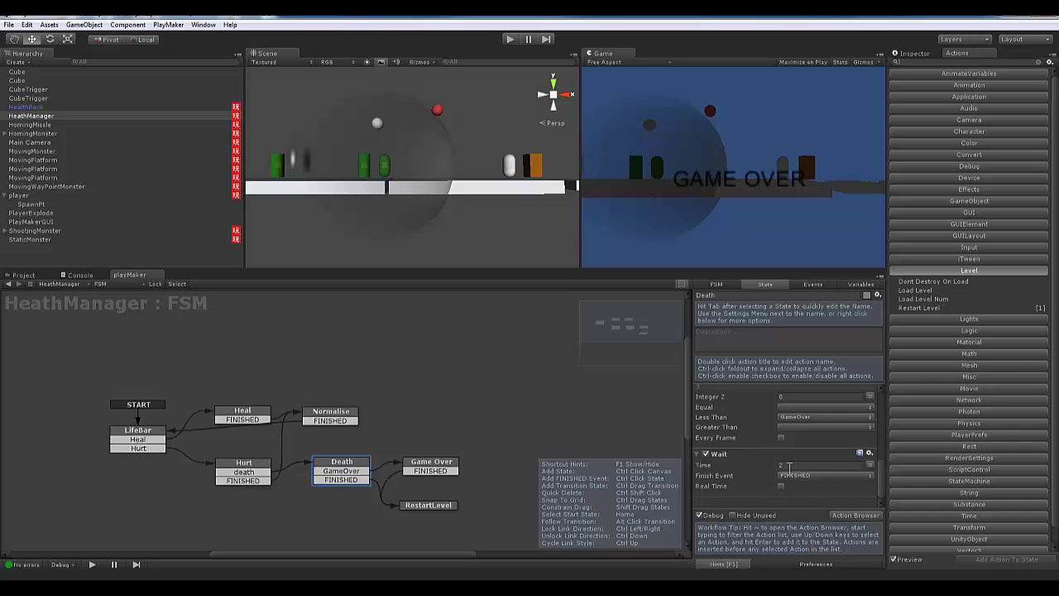
scroll(785, 466, "up", 2)
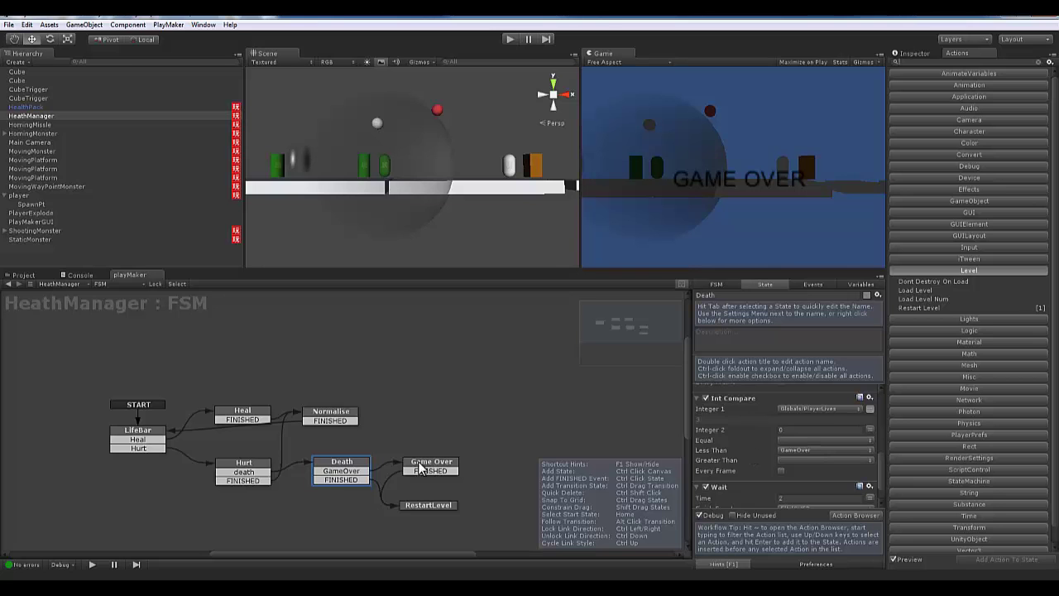
left_click(433, 504)
left_click(431, 464)
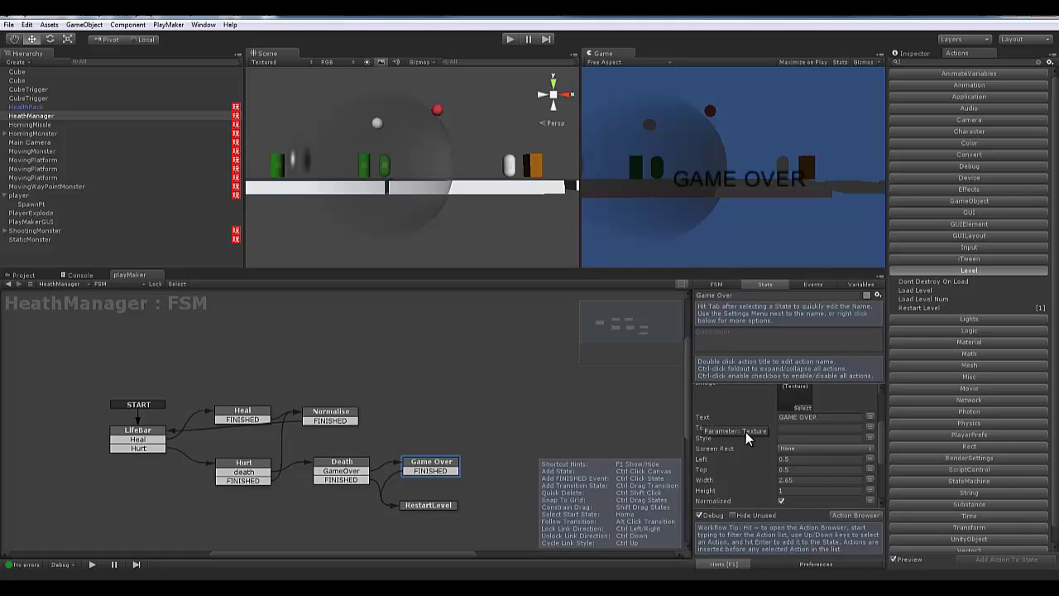
left_click(411, 506)
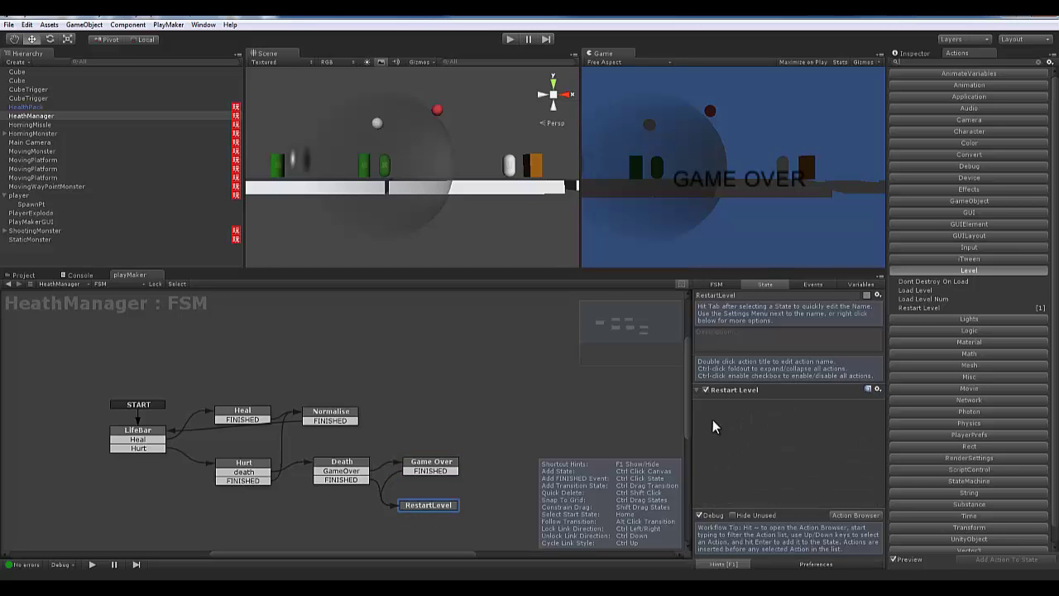
Step: Shift the Game Over state slightly right and the Death state slightly left in the FSM graph
left_click_drag(426, 469, 436, 470)
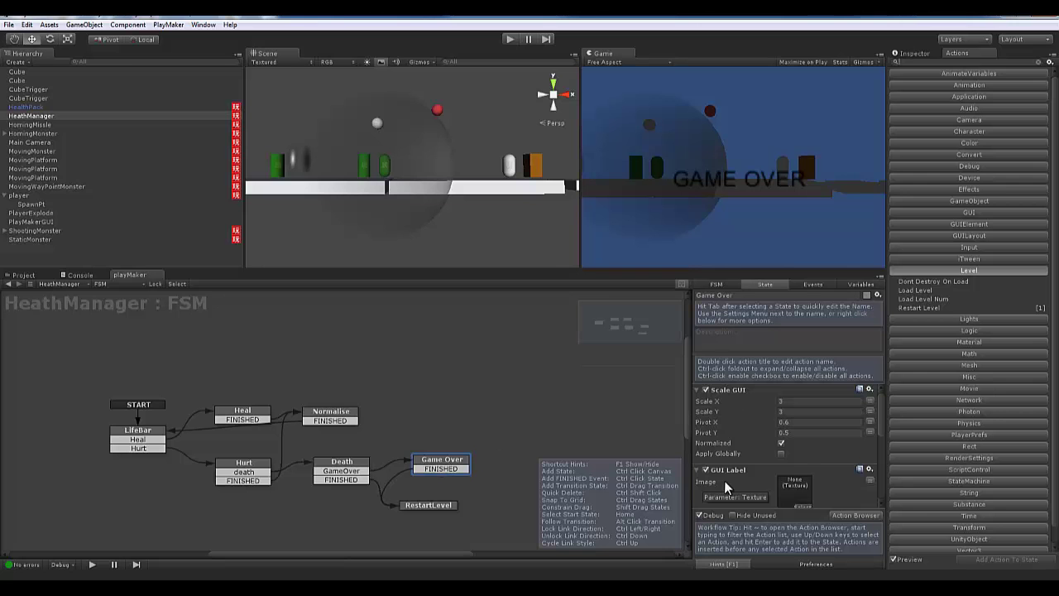
left_click(433, 504)
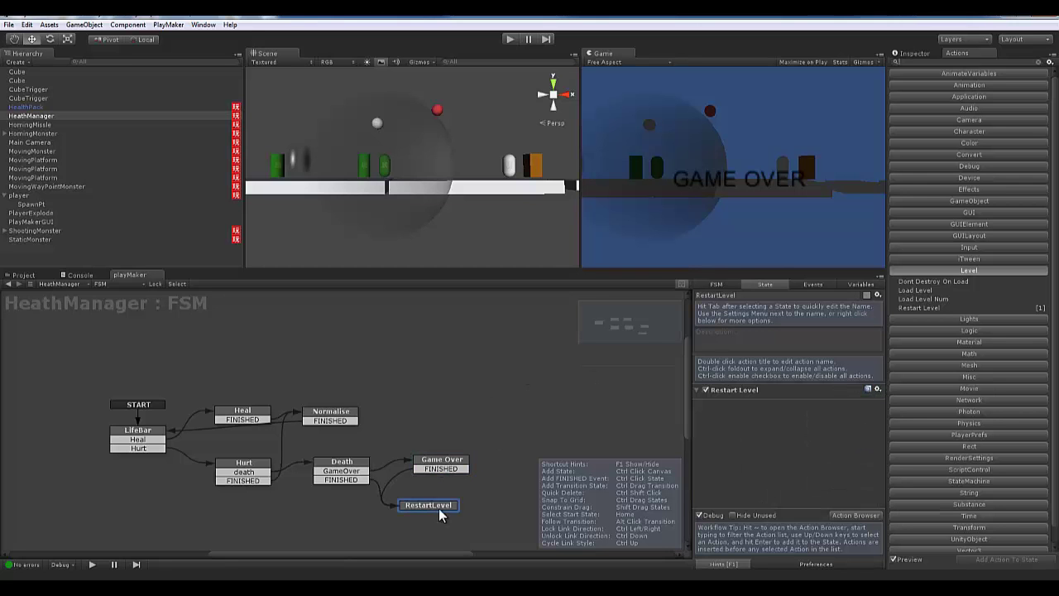
left_click(340, 457)
left_click_drag(350, 468, 334, 466)
scroll(788, 427, "down", 5)
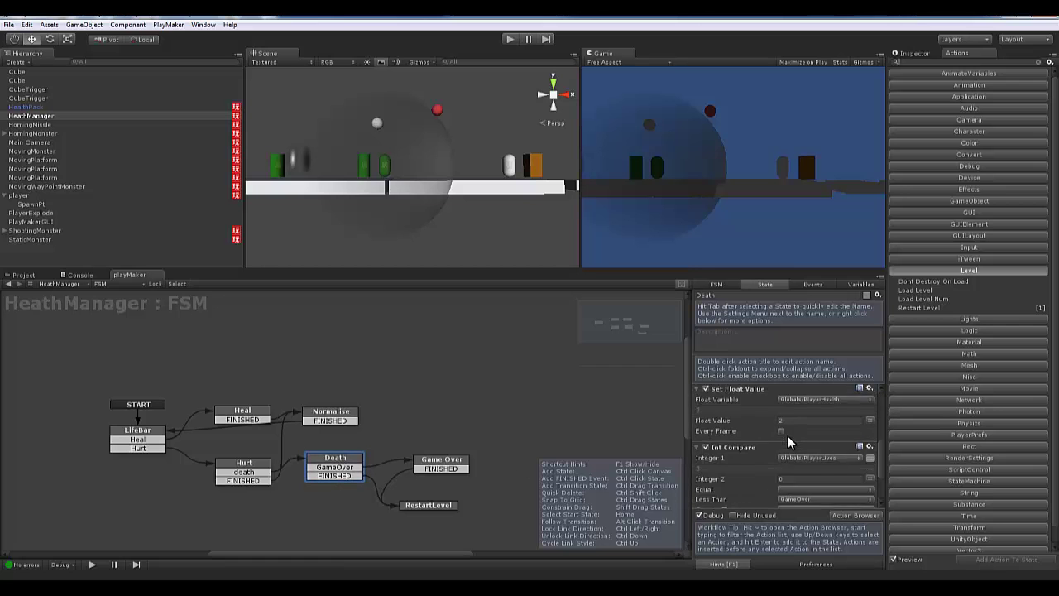
Step: Check the RestartLevel state's action, run the game to test losing lives and restarting, and stop playback
left_click(414, 508)
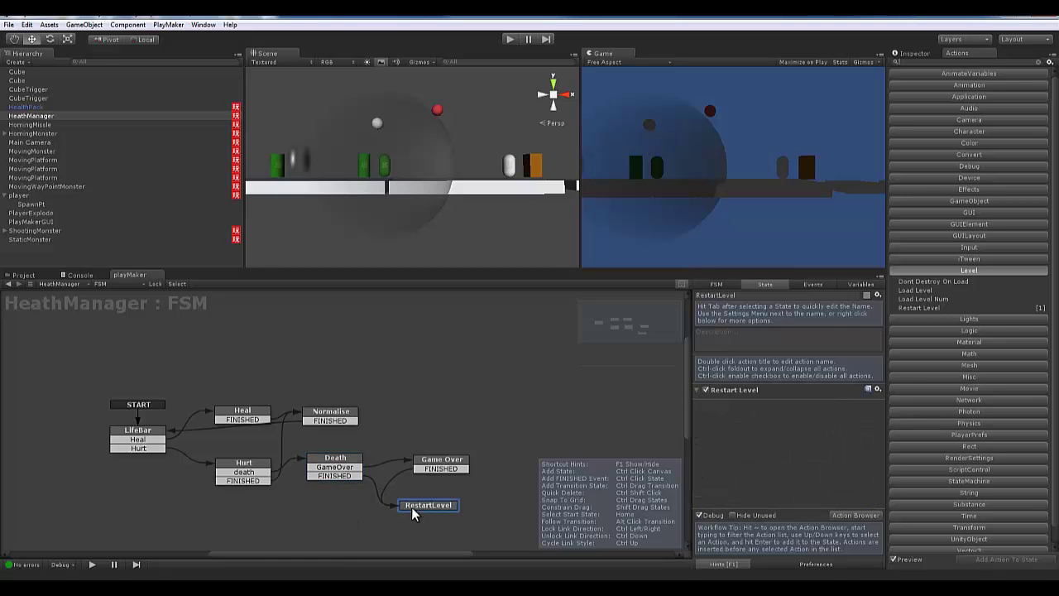
left_click(508, 41)
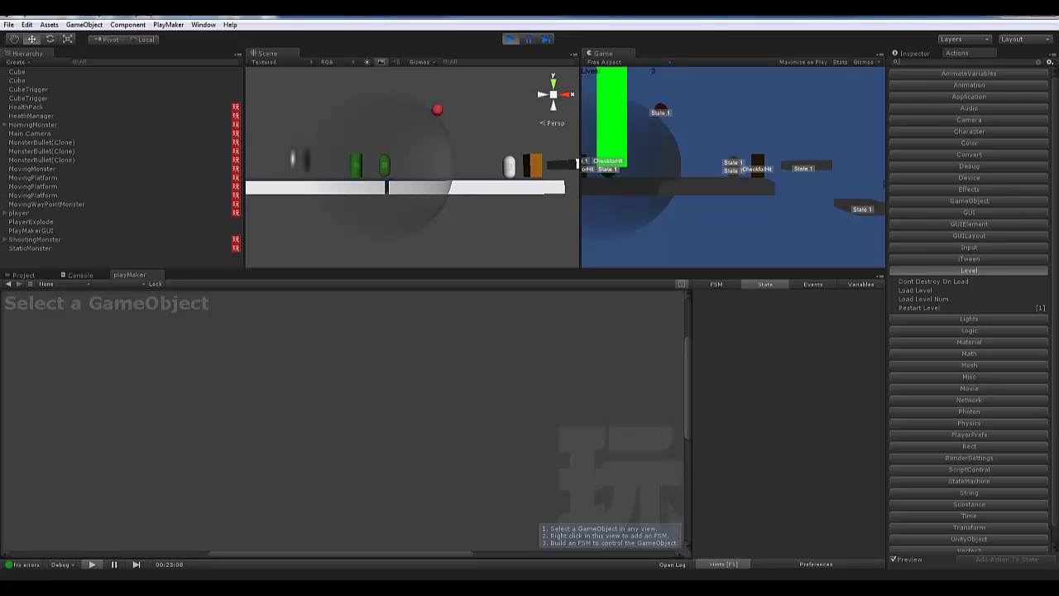
left_click(510, 39)
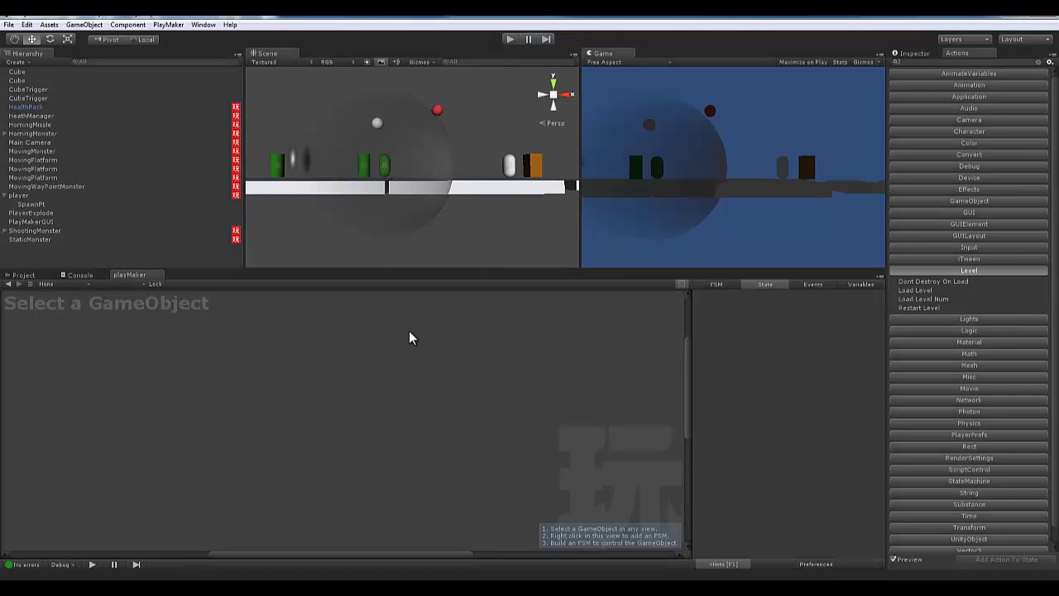
Step: Reopen the HeathManager FSM and examine the actions of the Game Over, RestartLevel and Death states, including their Wait settings
left_click(28, 107)
left_click(33, 116)
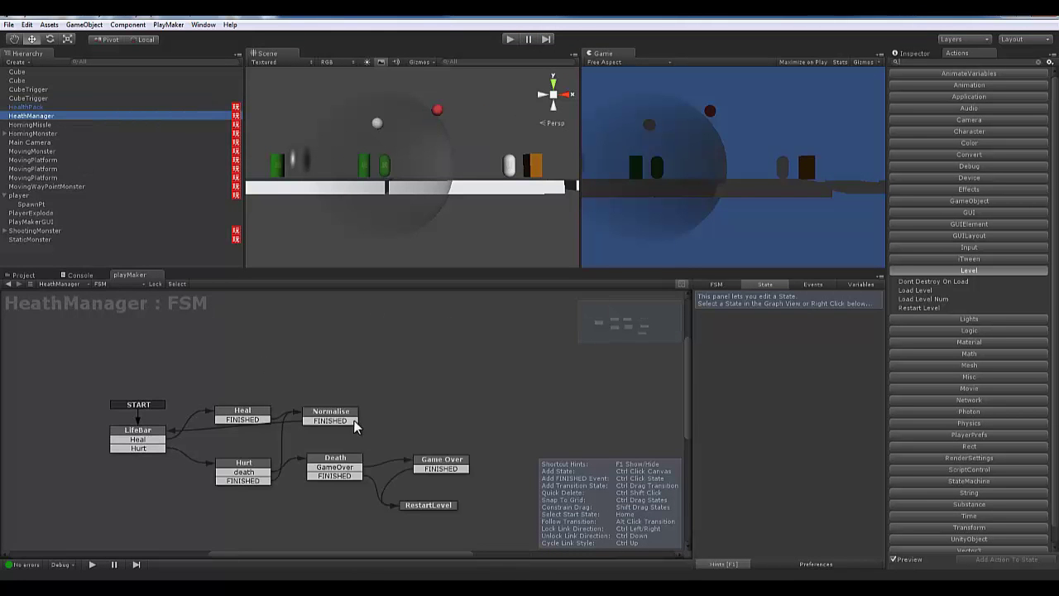
left_click(403, 464)
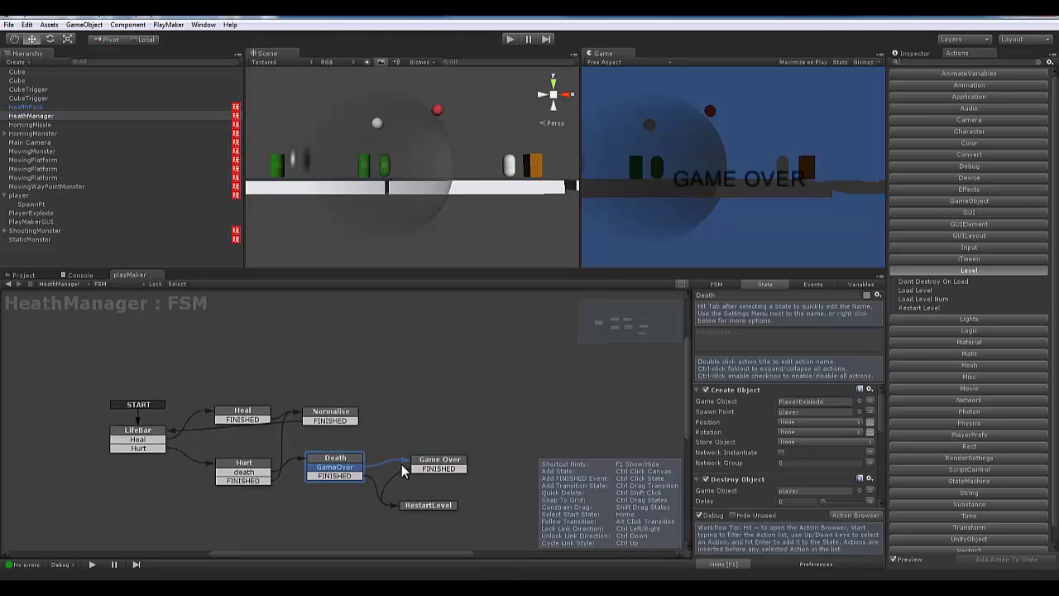
left_click(437, 468)
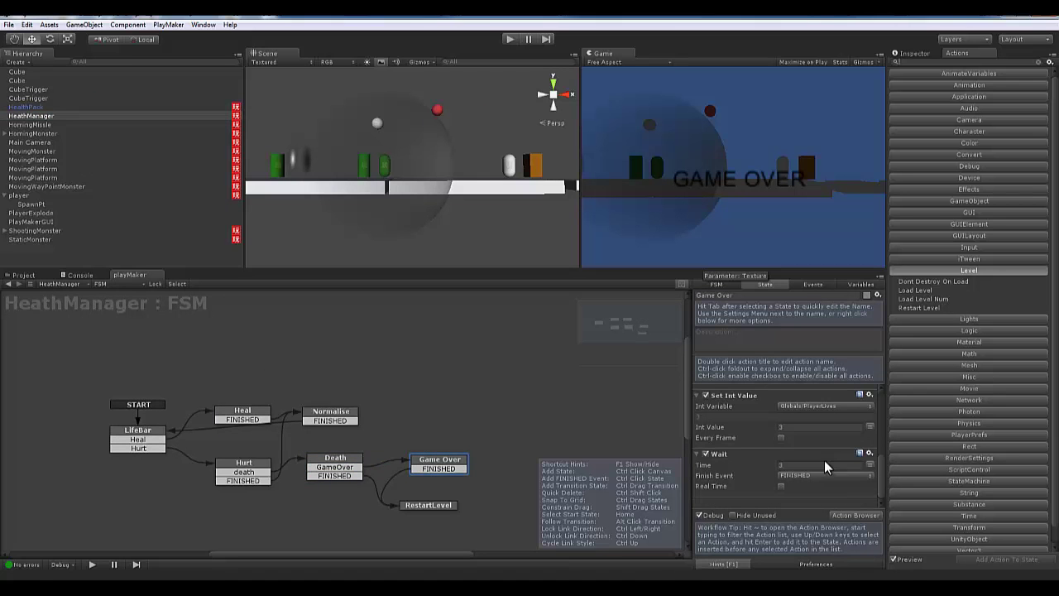
left_click(428, 506)
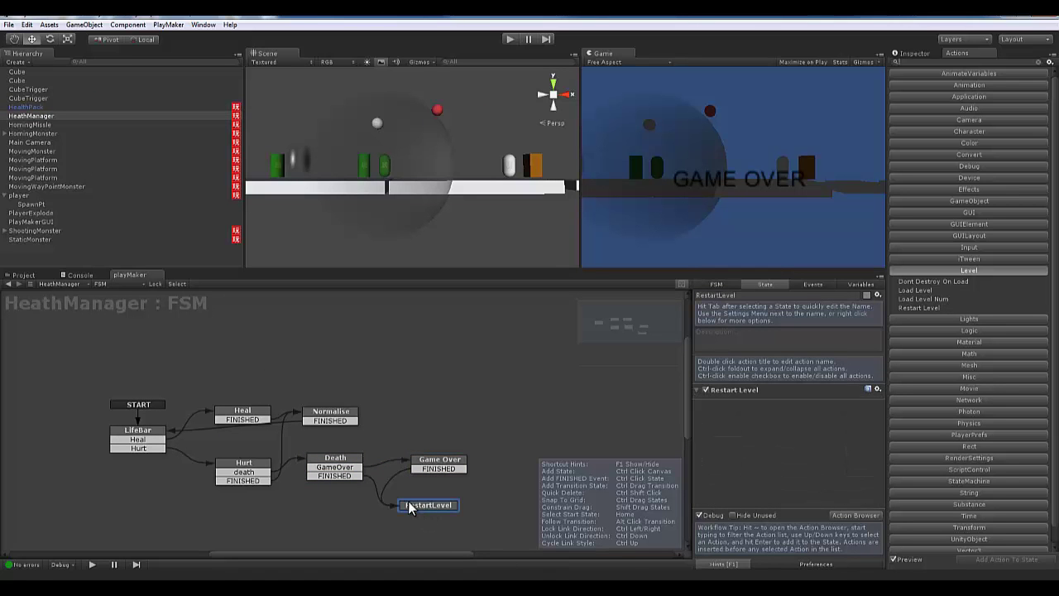
left_click(450, 468)
left_click(331, 459)
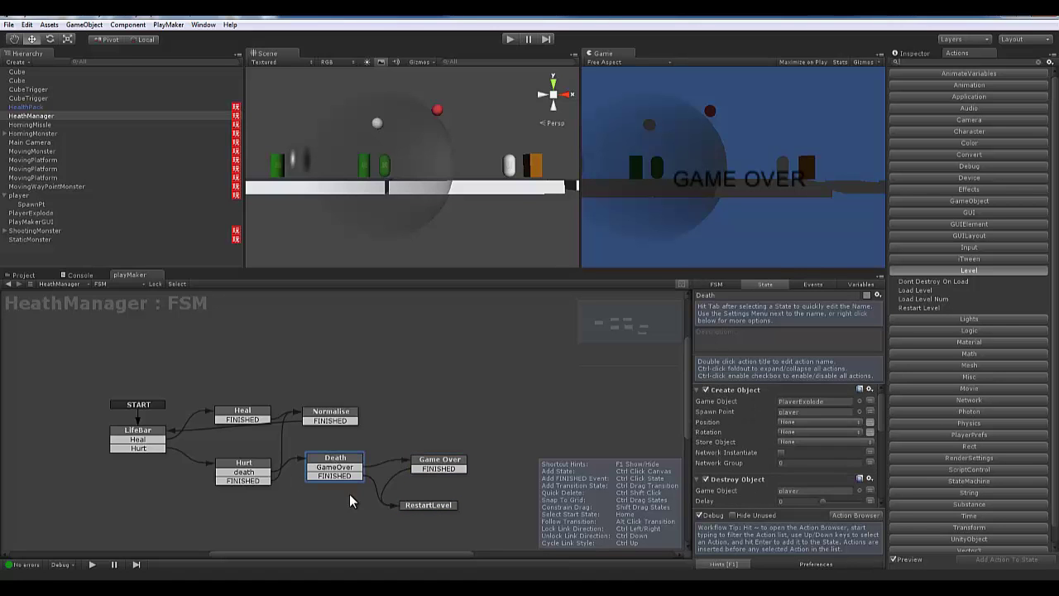
scroll(797, 466, "down", 5)
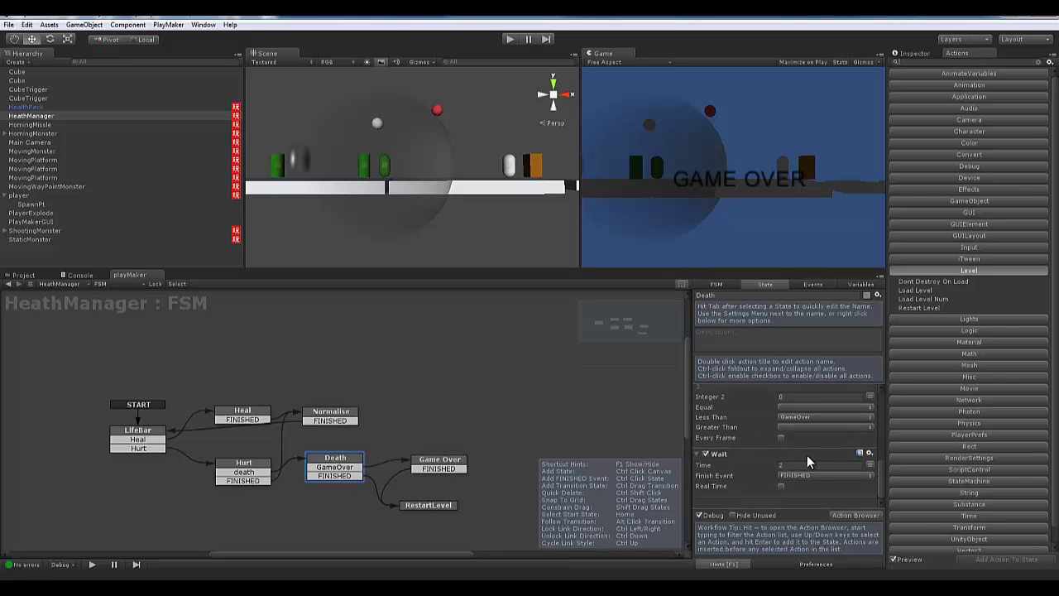
left_click(445, 469)
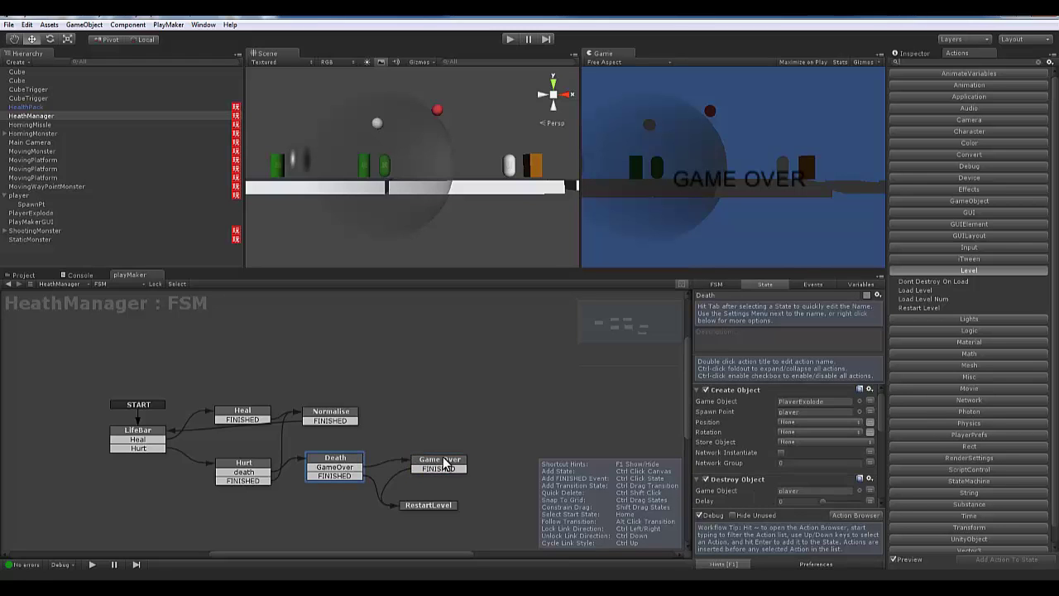